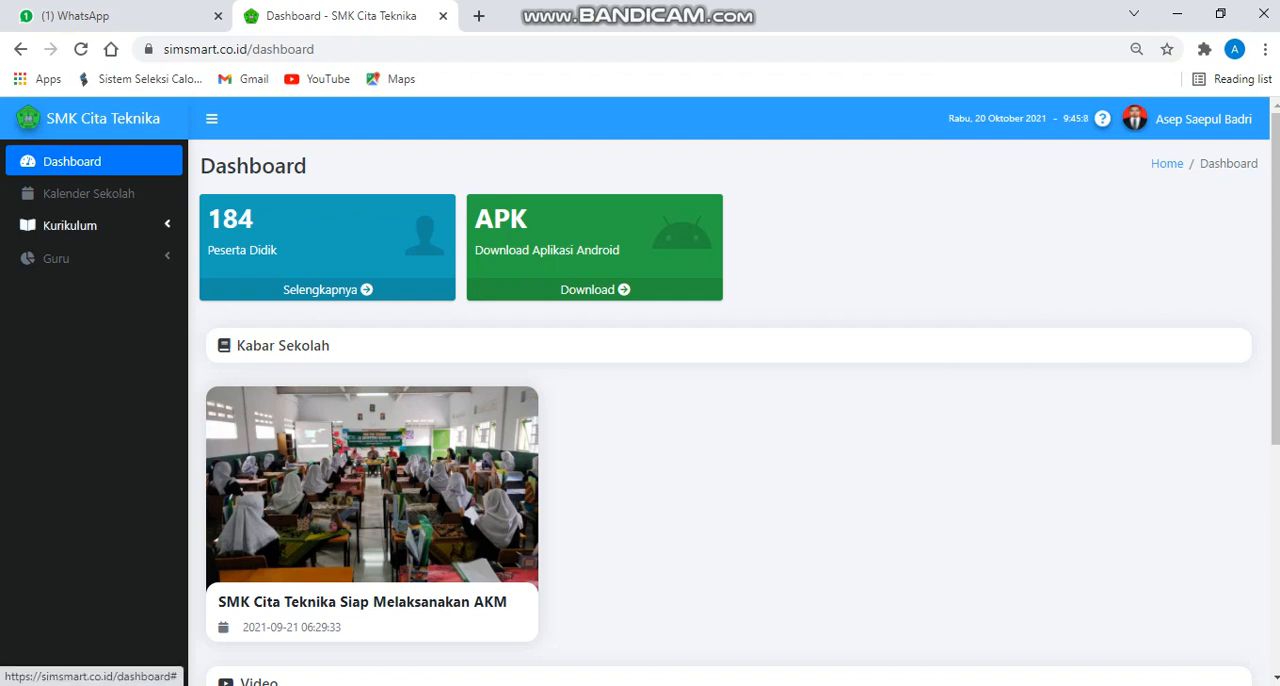
# Open the list of learning materials for the Matematika subject from the curriculum's Mata Pelajaran page
pyautogui.click(70, 225)
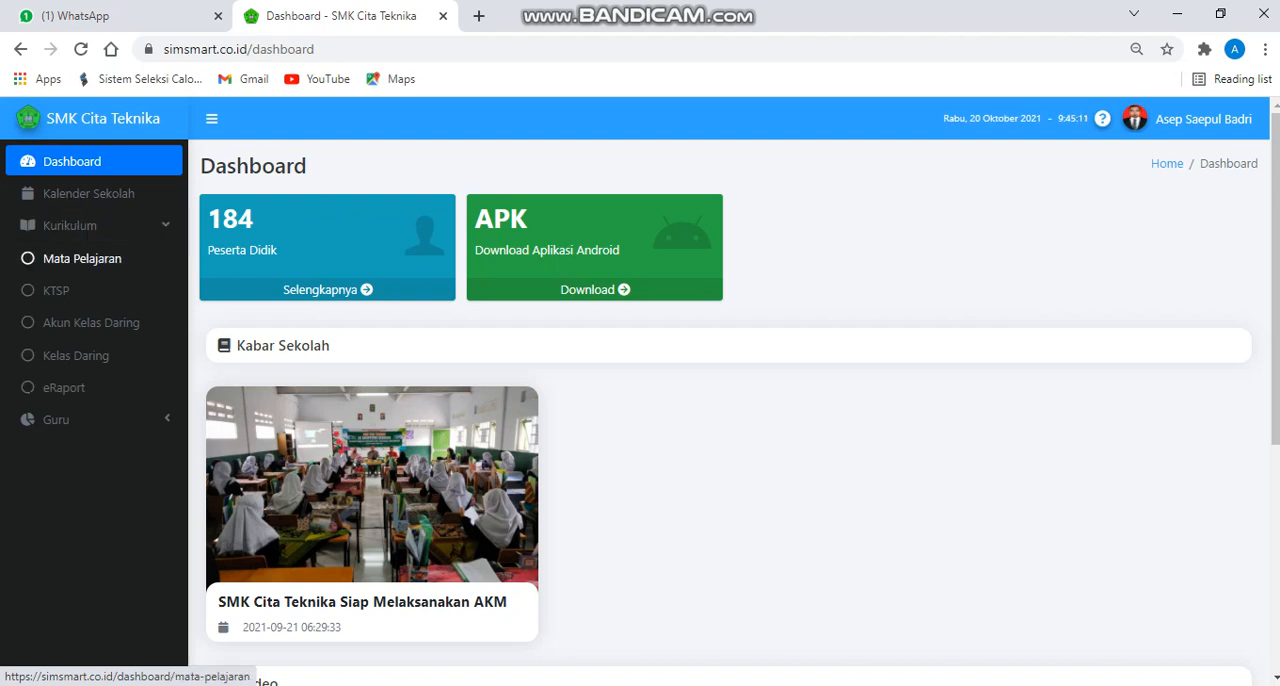
pyautogui.click(82, 258)
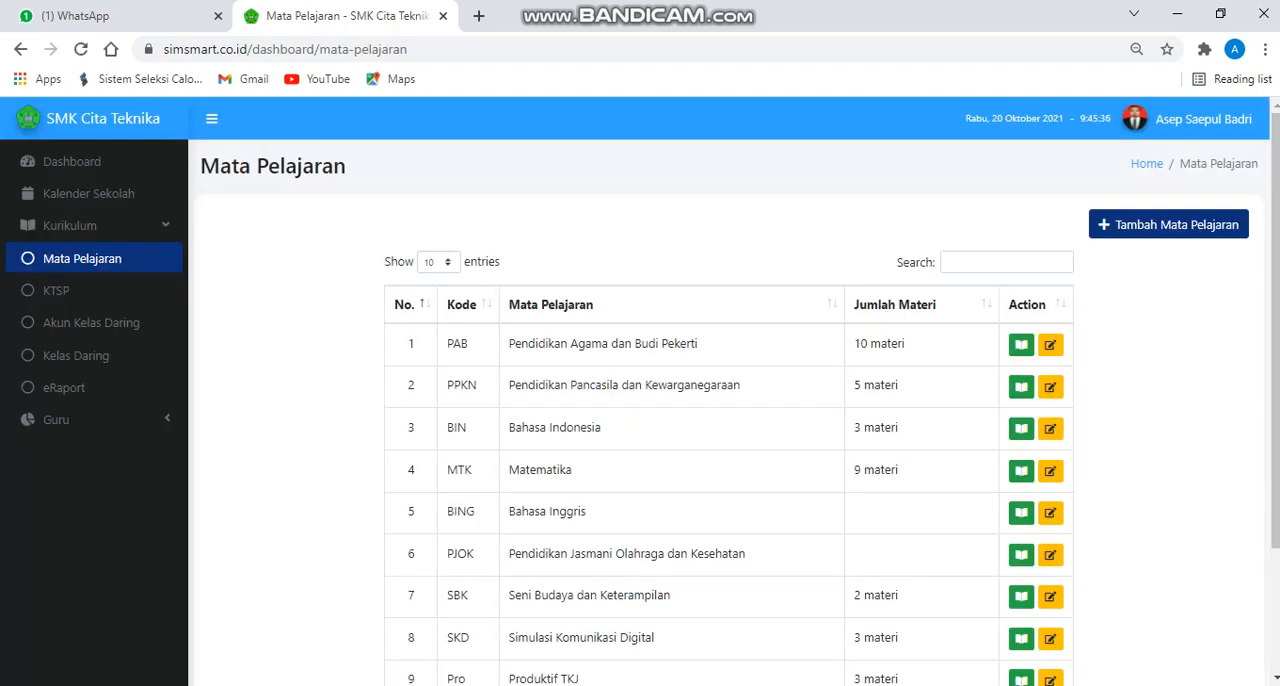
pyautogui.scroll(-1, 734, 400)
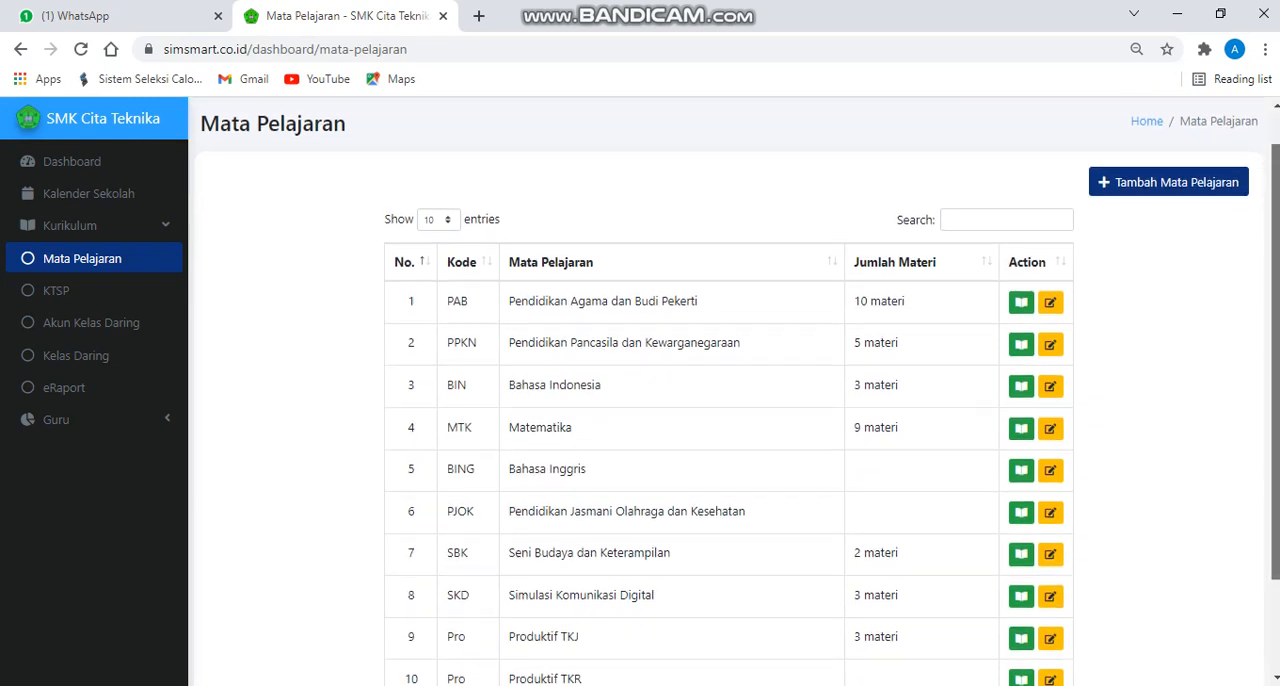
pyautogui.scroll(1, 734, 400)
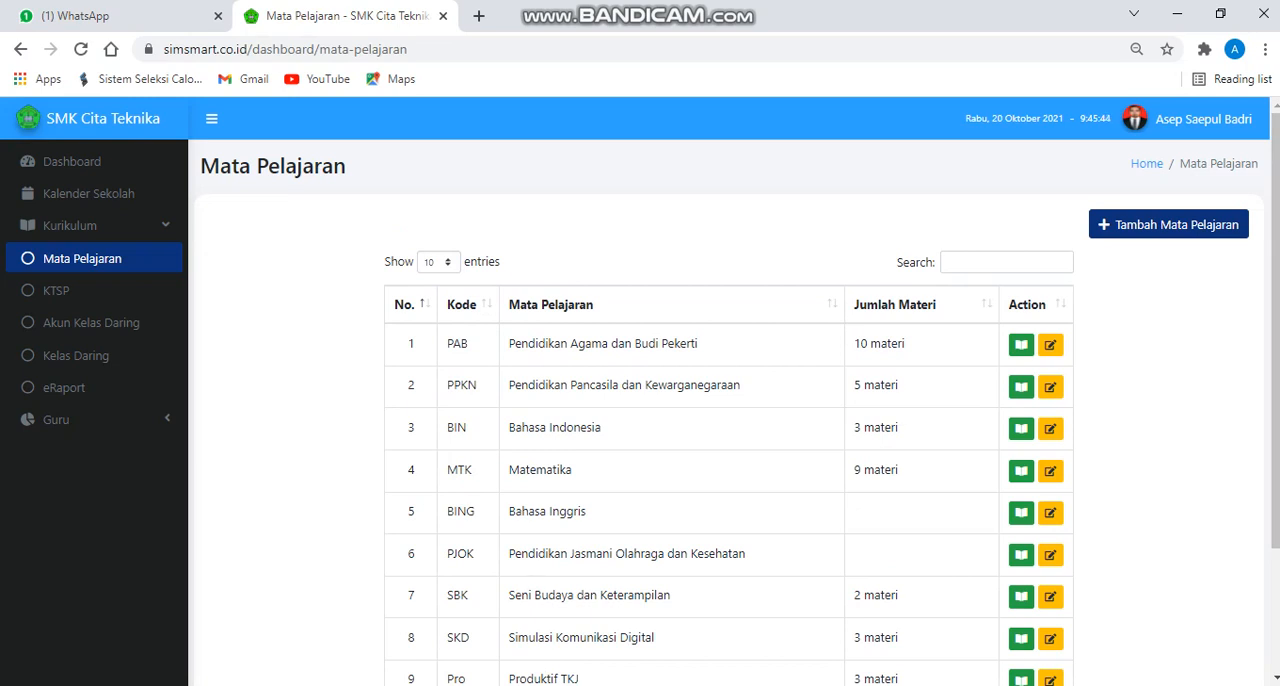
pyautogui.scroll(-1, 734, 400)
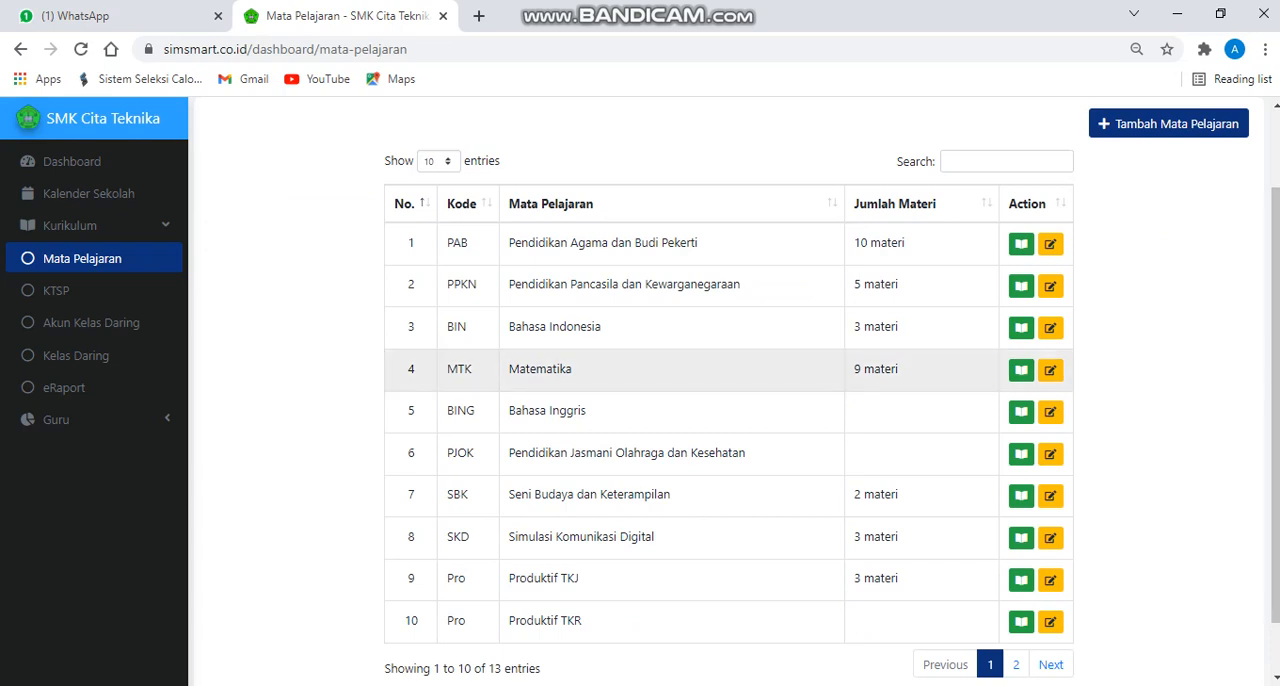
pyautogui.click(1021, 370)
pyautogui.click(1021, 370)
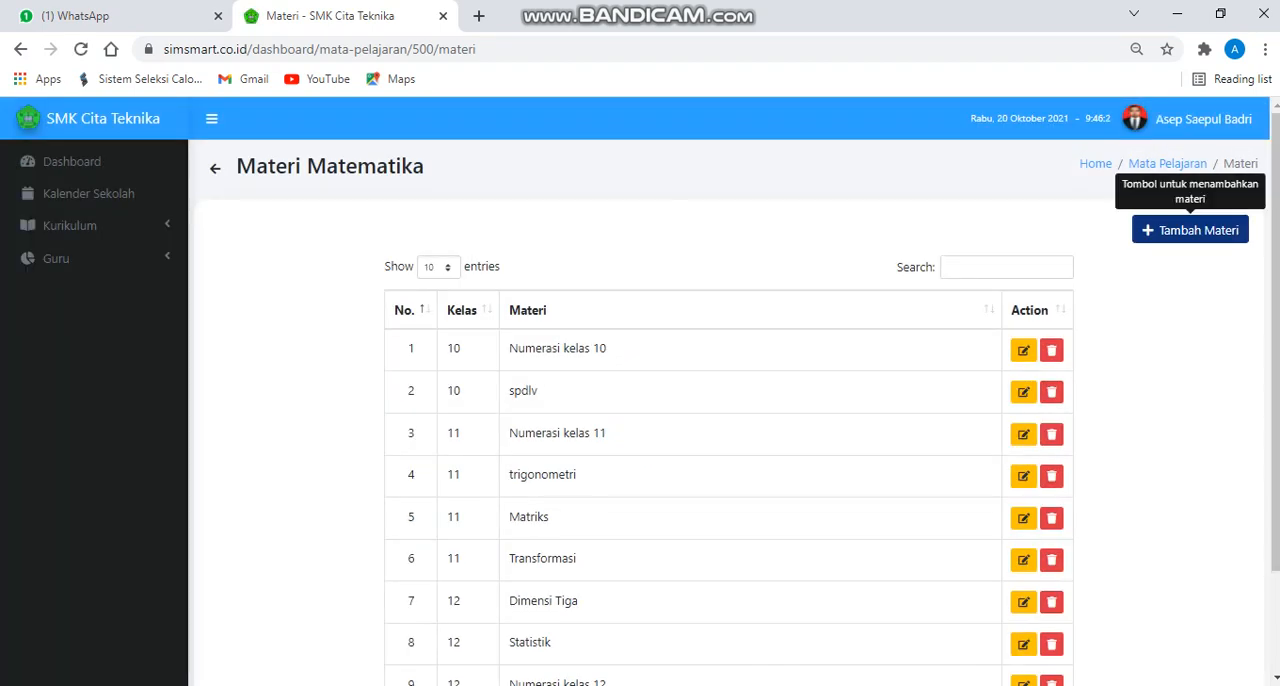
# Start a new material entry for Matematika and set its class level to 10
pyautogui.click(1190, 230)
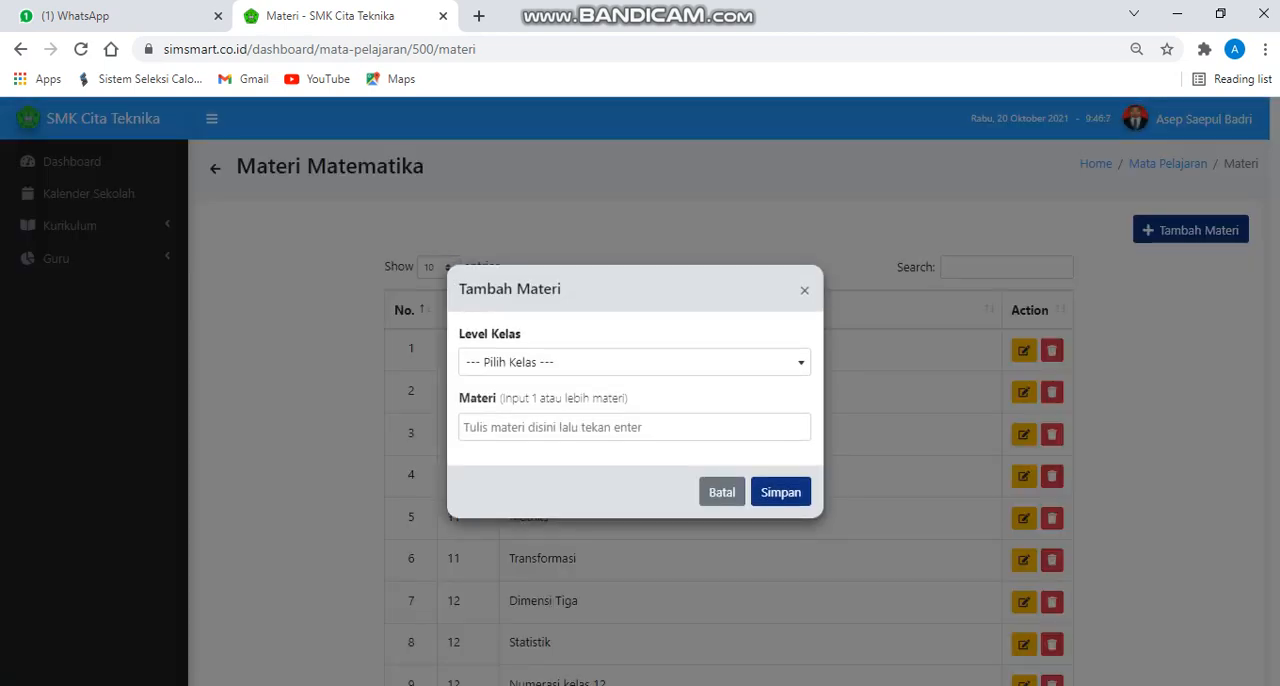
pyautogui.click(718, 362)
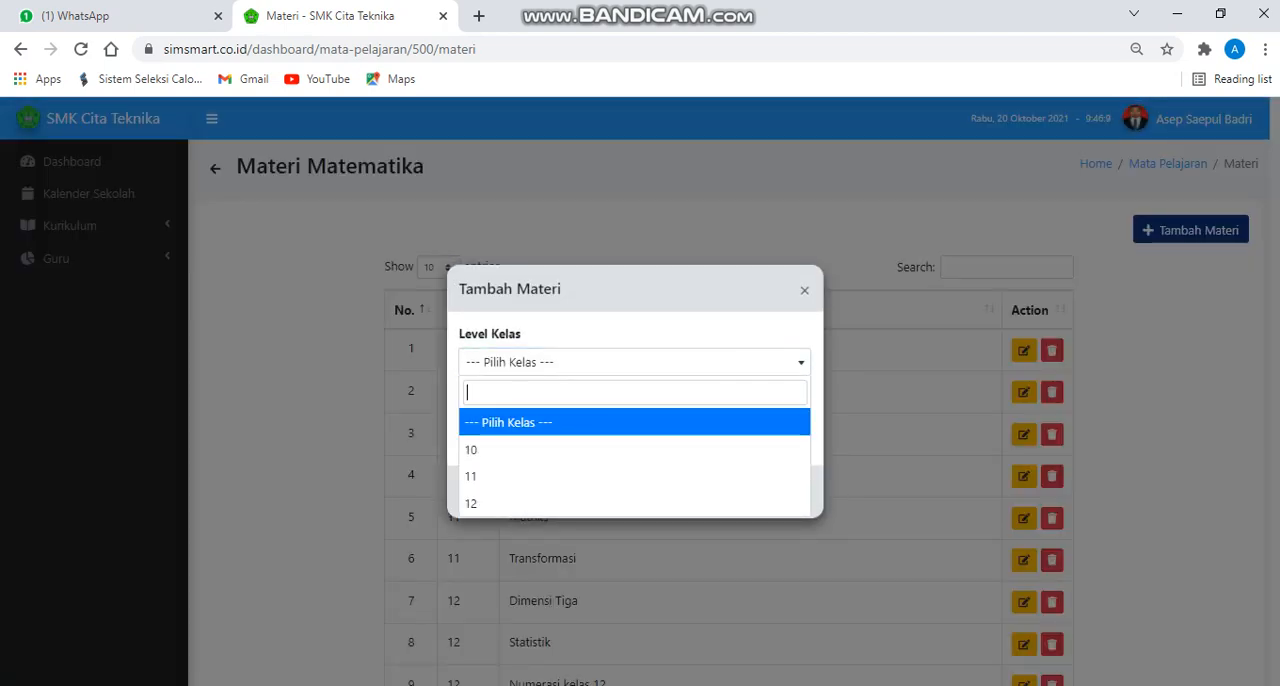
pyautogui.press('Down')
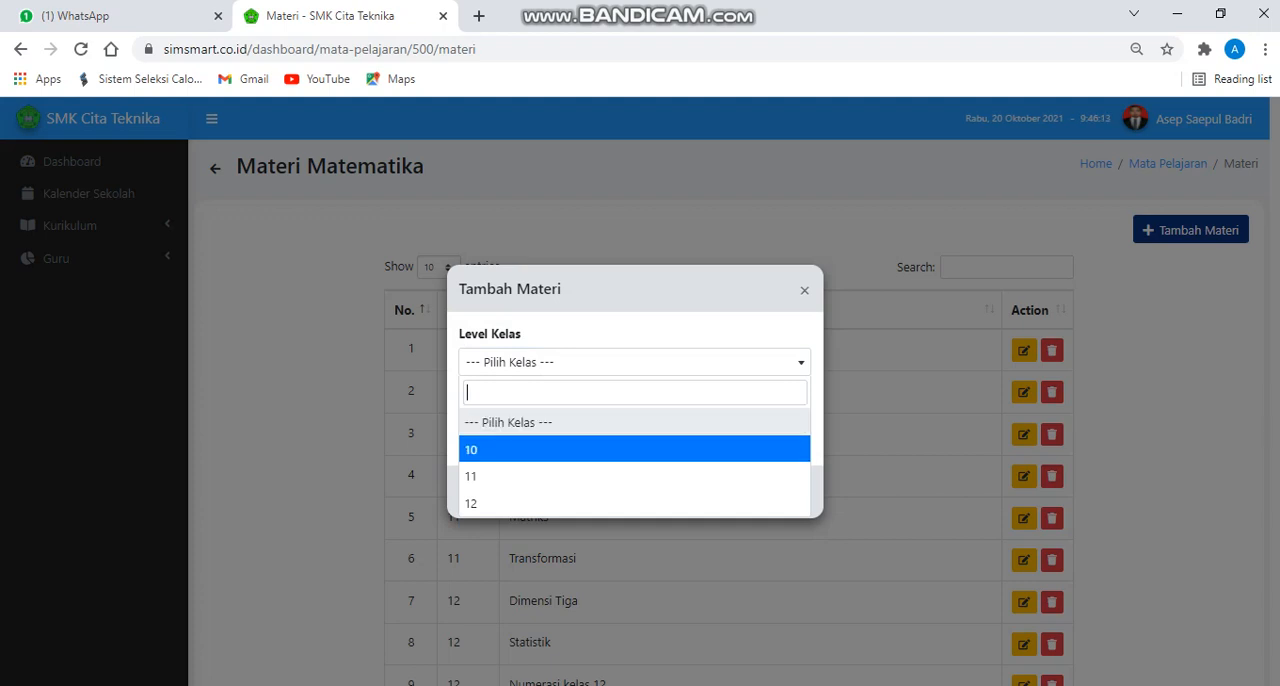
pyautogui.press('Down')
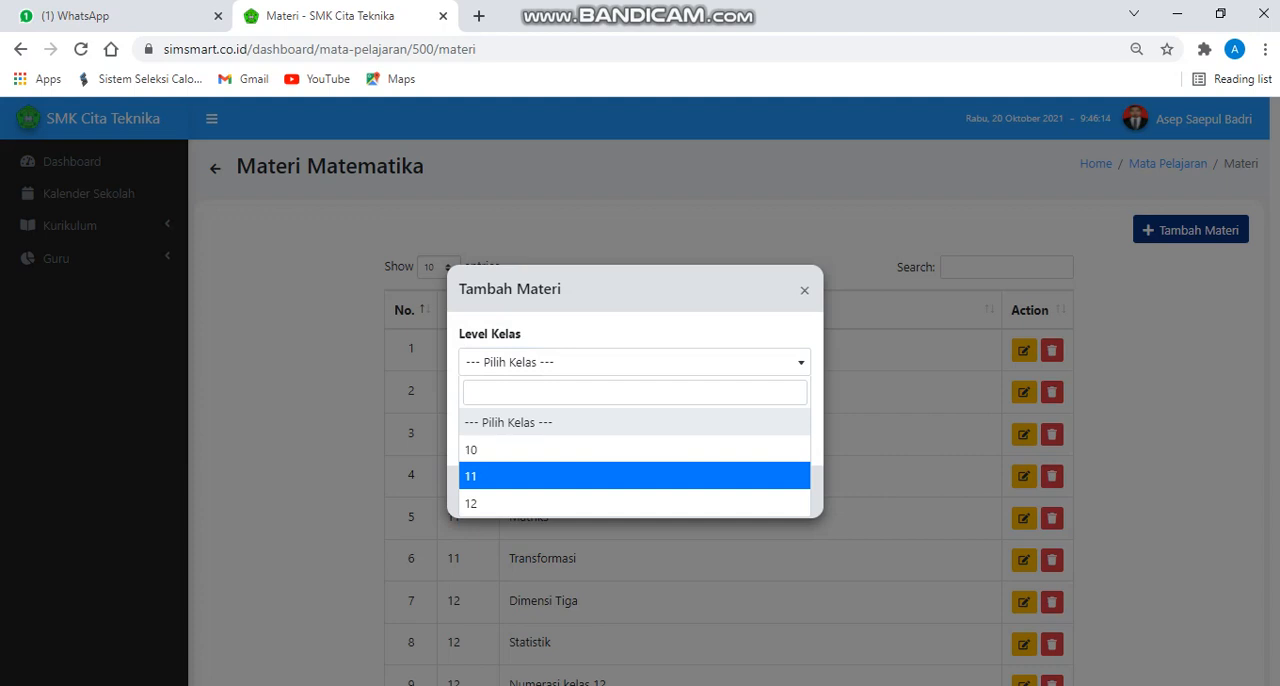
pyautogui.press('Up')
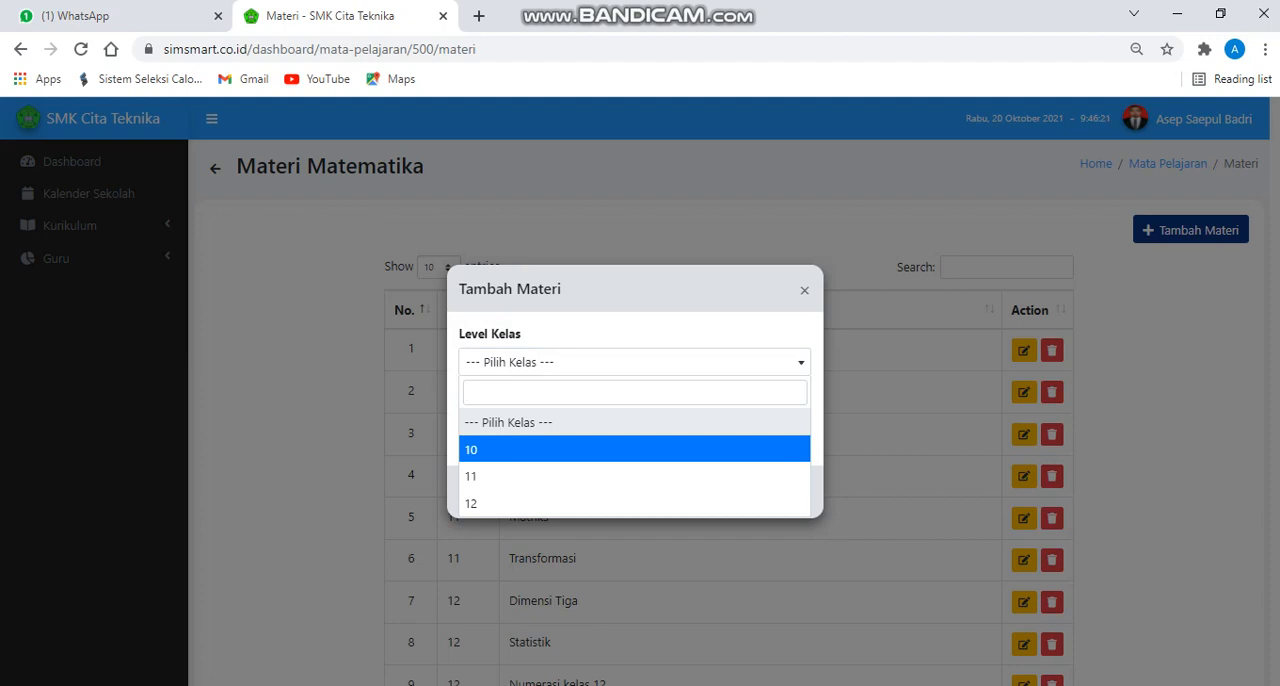
pyautogui.press('Down')
pyautogui.press('Down')
pyautogui.press('Up')
pyautogui.press('Up')
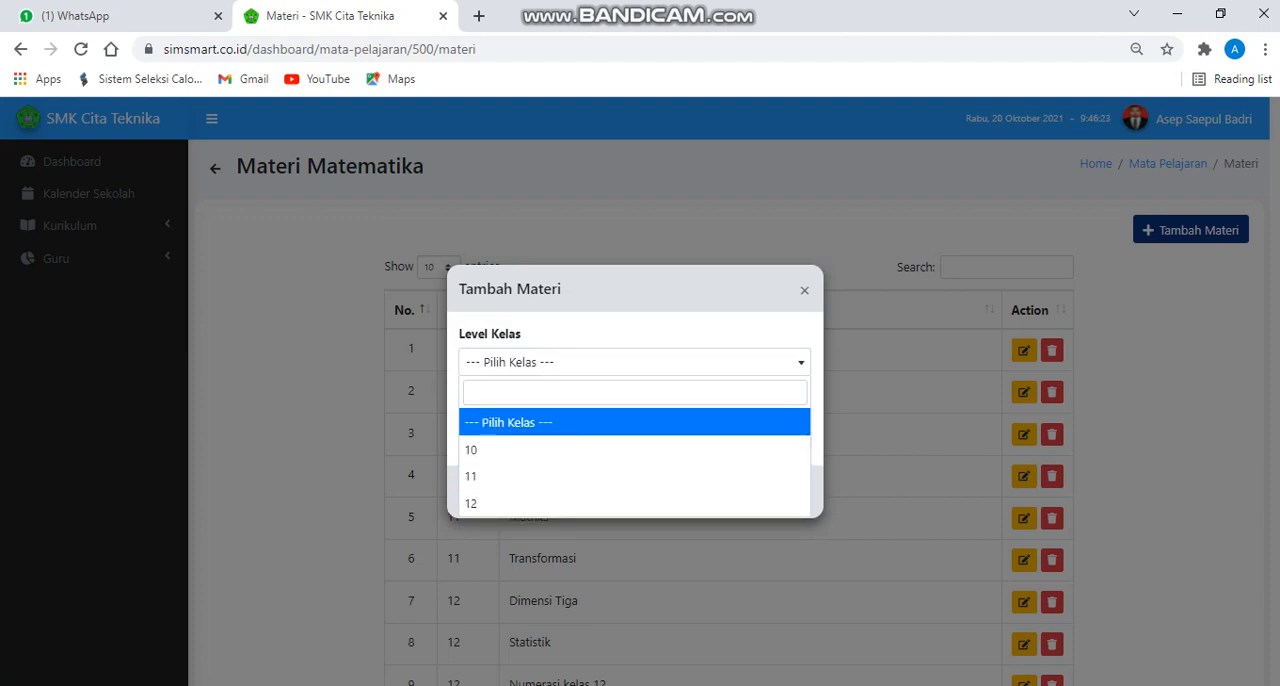
pyautogui.press('Down')
pyautogui.press('Down')
pyautogui.press('Down')
pyautogui.press('Up')
pyautogui.press('Up')
pyautogui.press('Up')
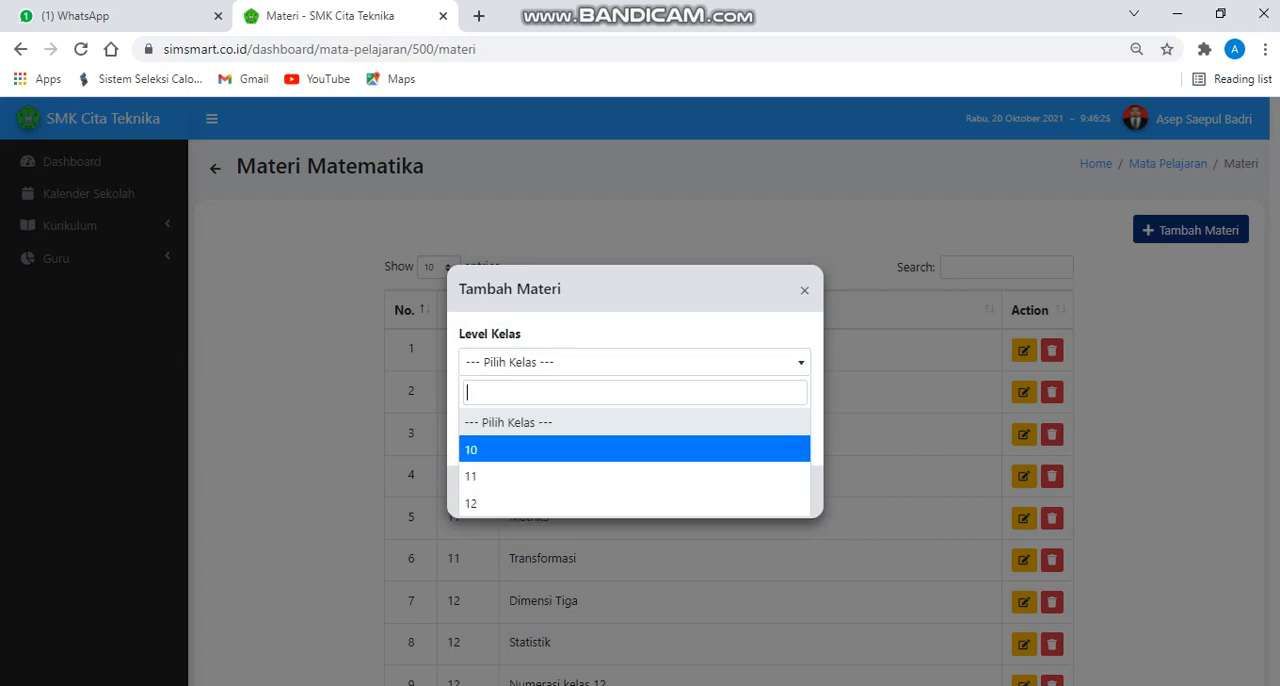
pyautogui.press('Down')
pyautogui.press('Return')
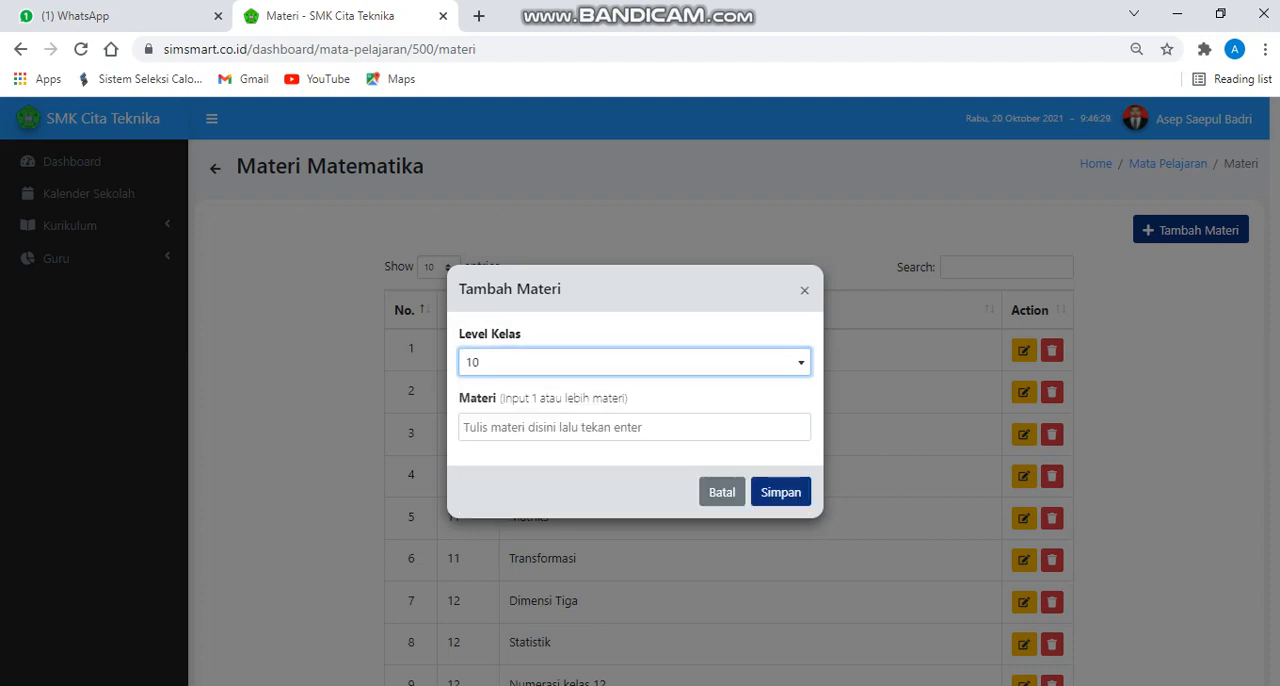
# Enter "Persamaan Kudrat" as the material name and save the new entry
pyautogui.click(634, 427)
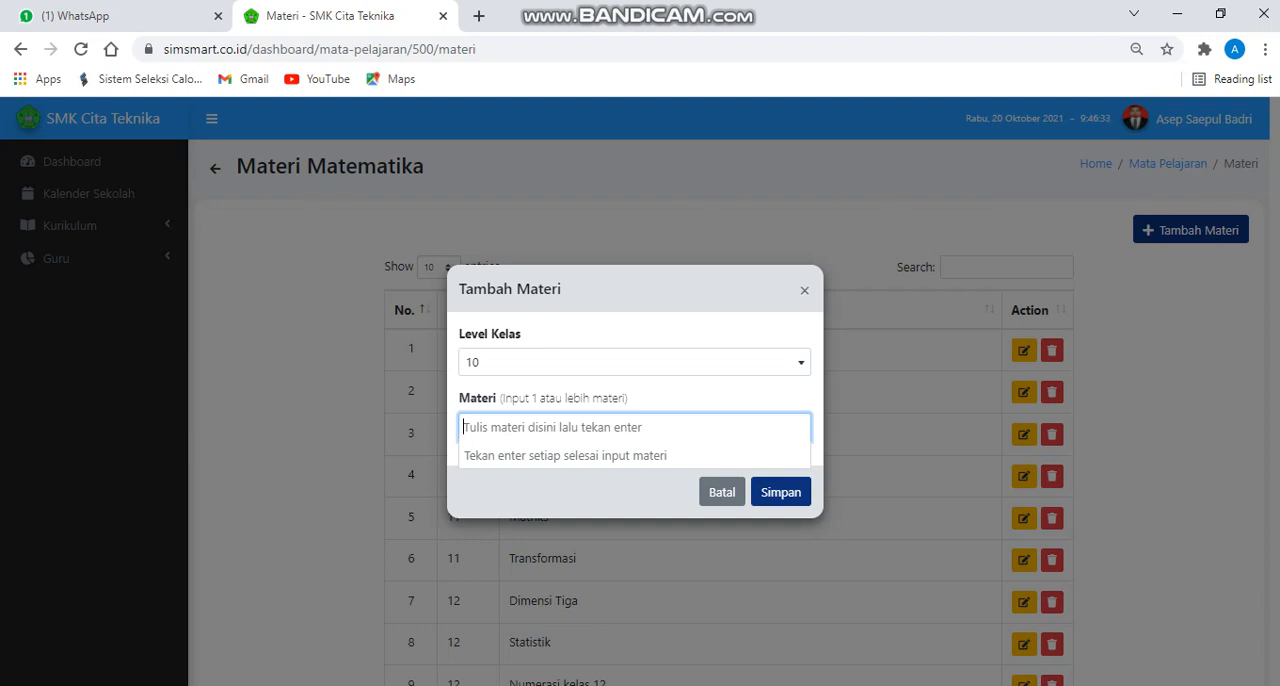
pyautogui.write('P')
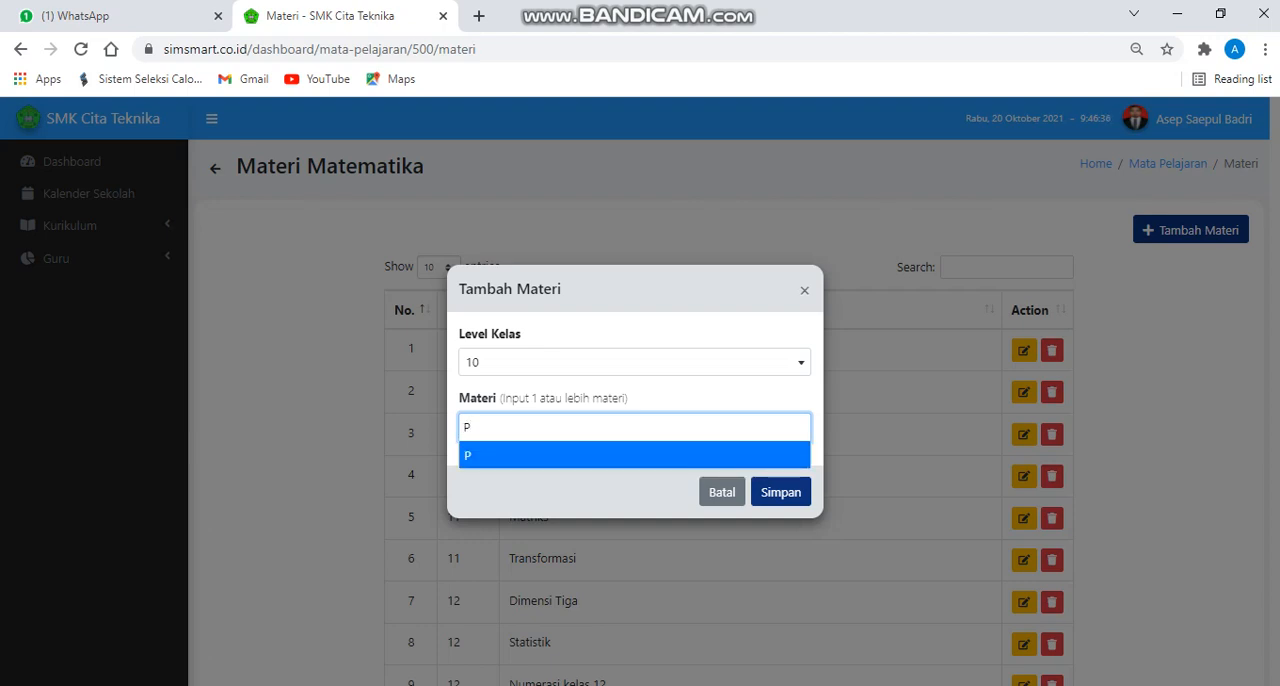
pyautogui.write('ersamaan Ku')
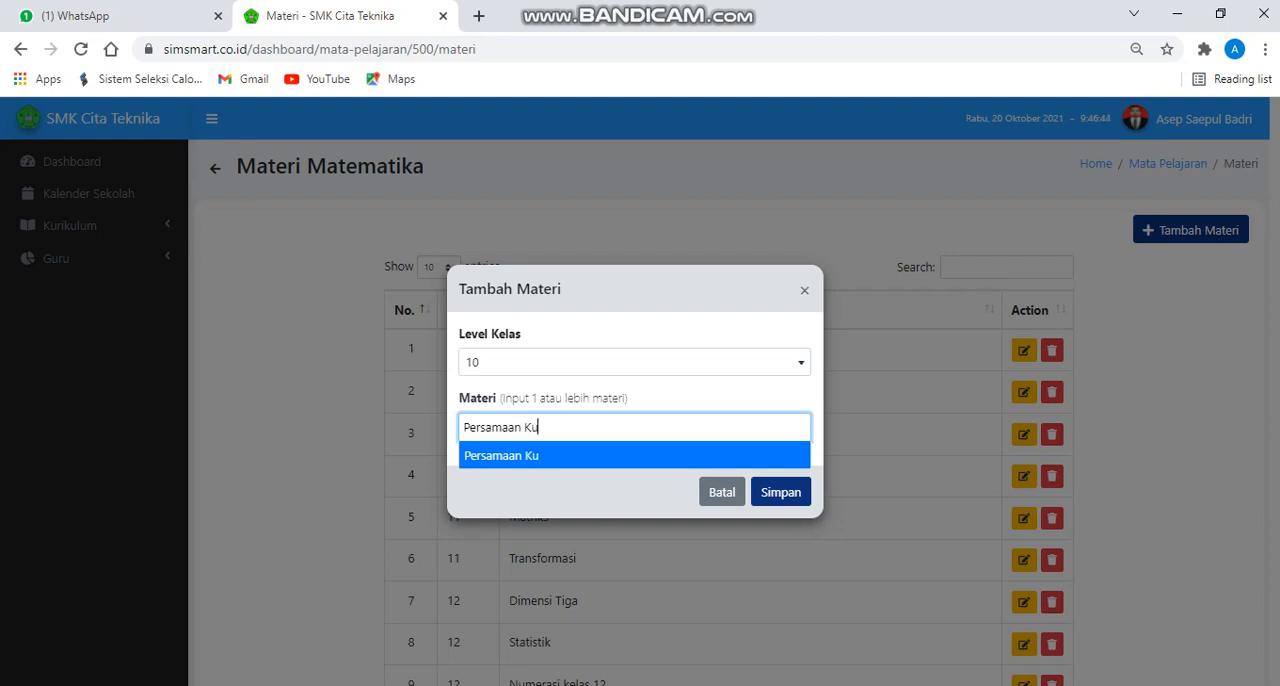
pyautogui.write('drat')
pyautogui.press('Return')
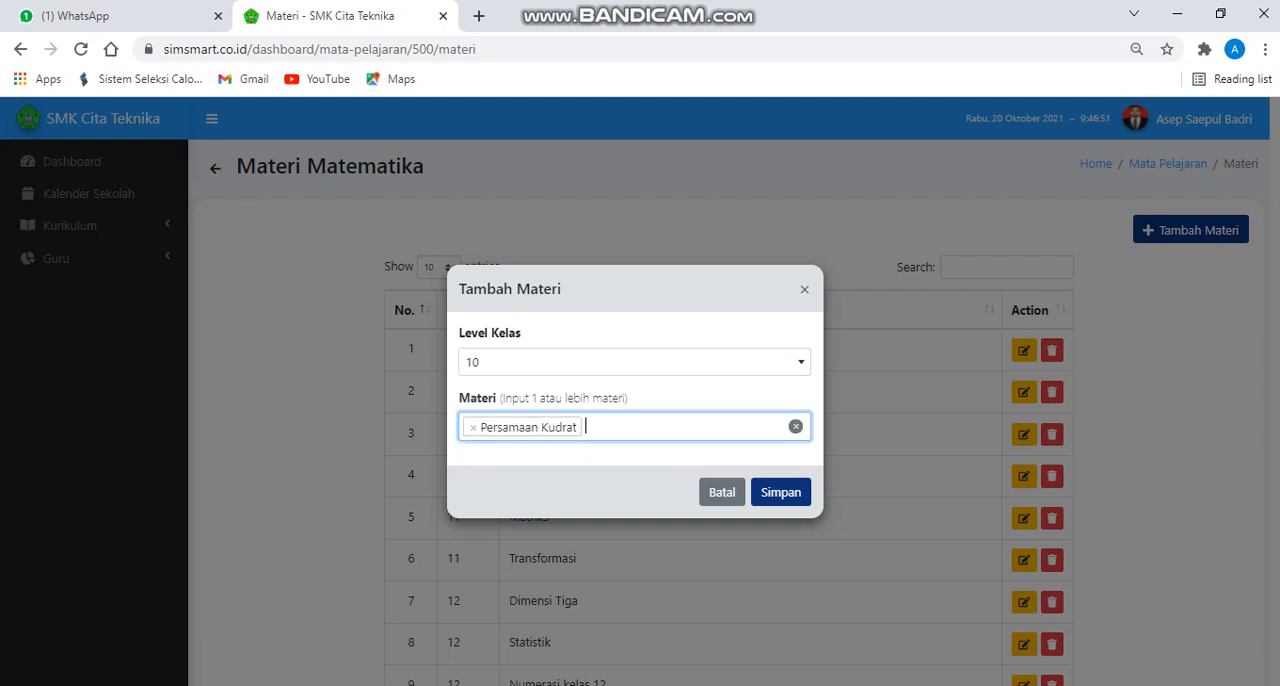
pyautogui.click(781, 492)
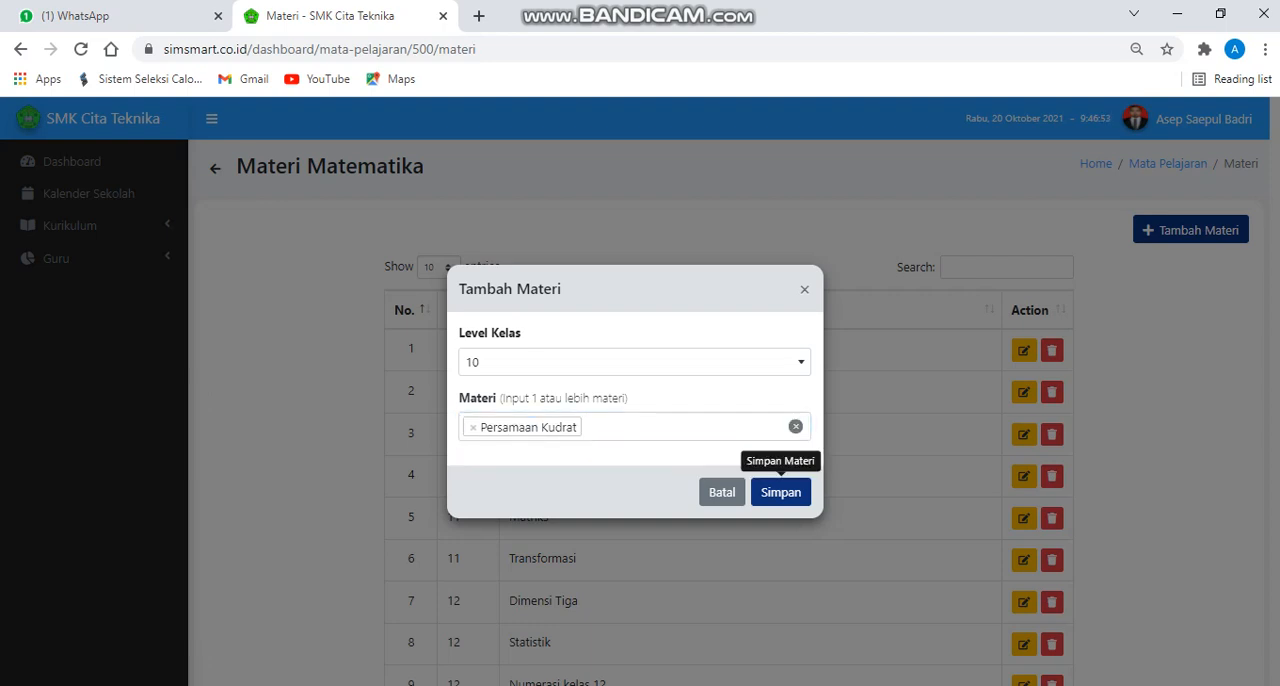
pyautogui.click(781, 492)
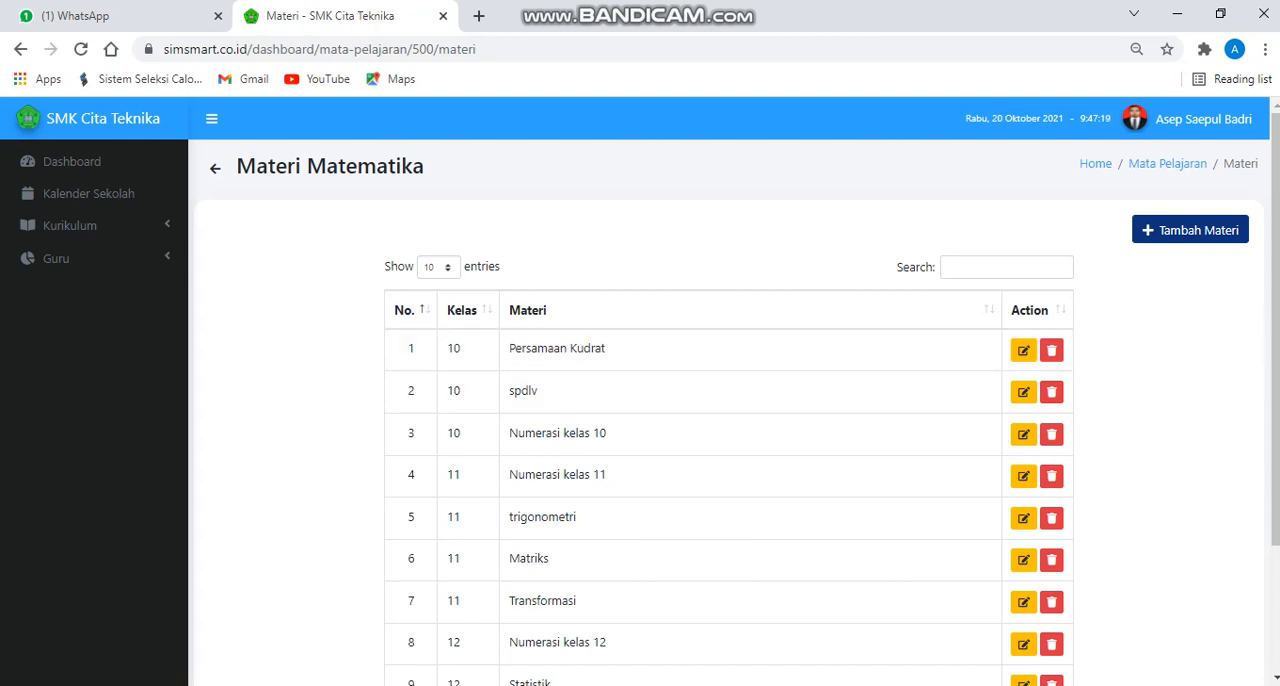
# Fill in a new KTSP entry with the teacher's name, Matematika, year 2021/2022 and class 10, and cancel it without saving
pyautogui.click(70, 225)
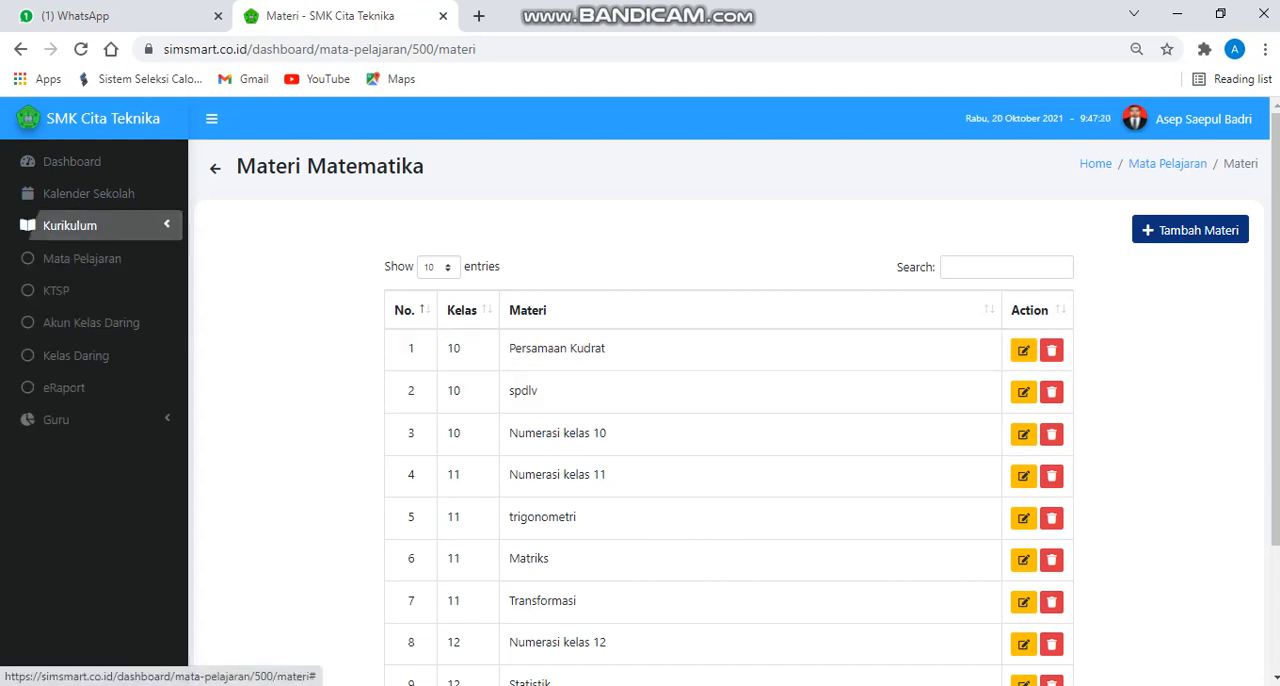
pyautogui.click(56, 290)
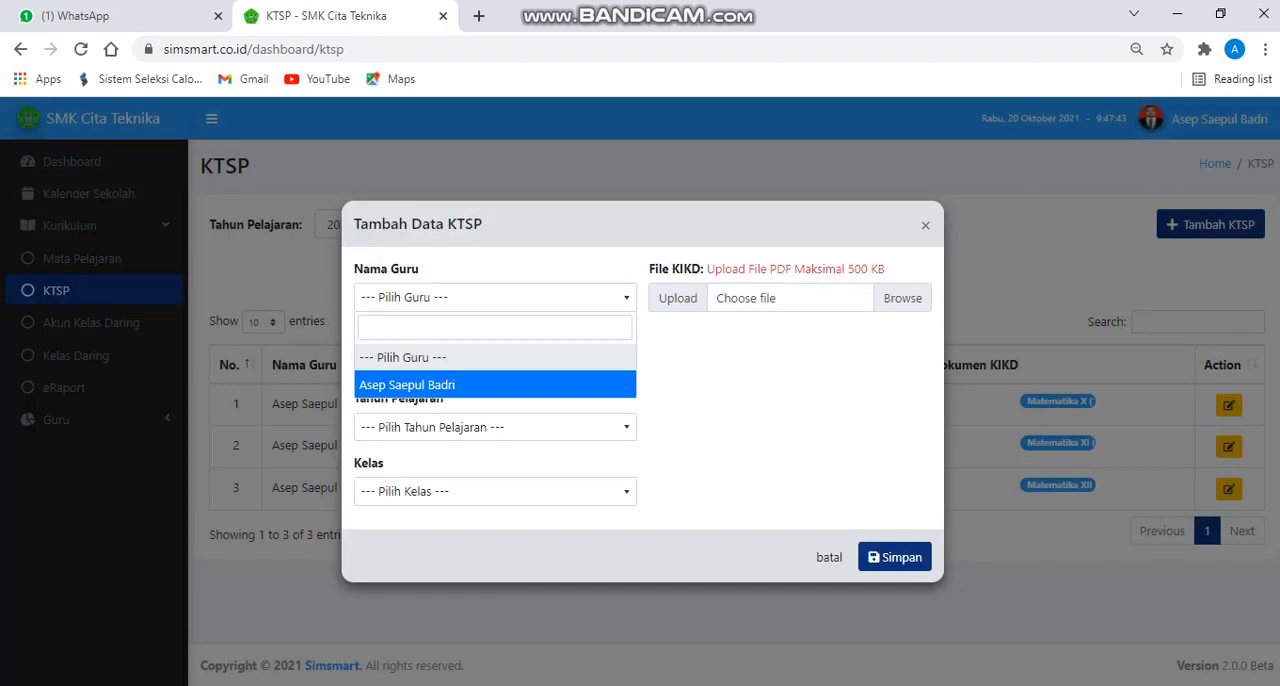
pyautogui.press('Return')
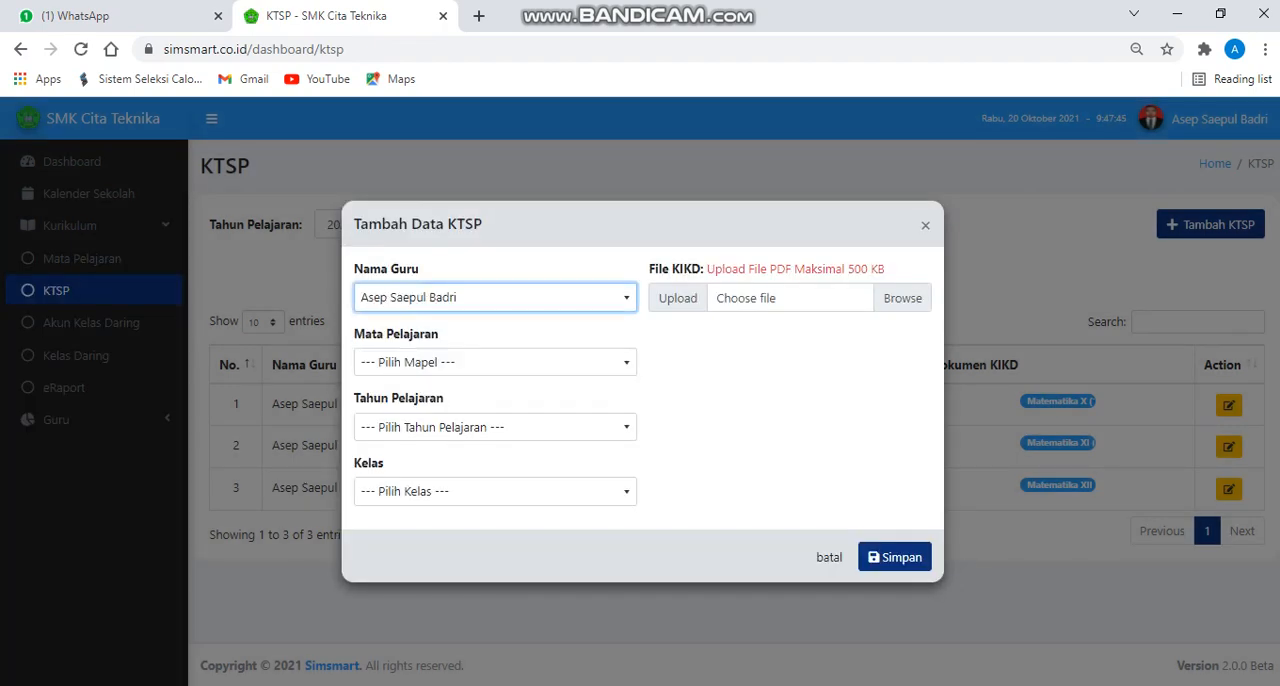
pyautogui.click(495, 362)
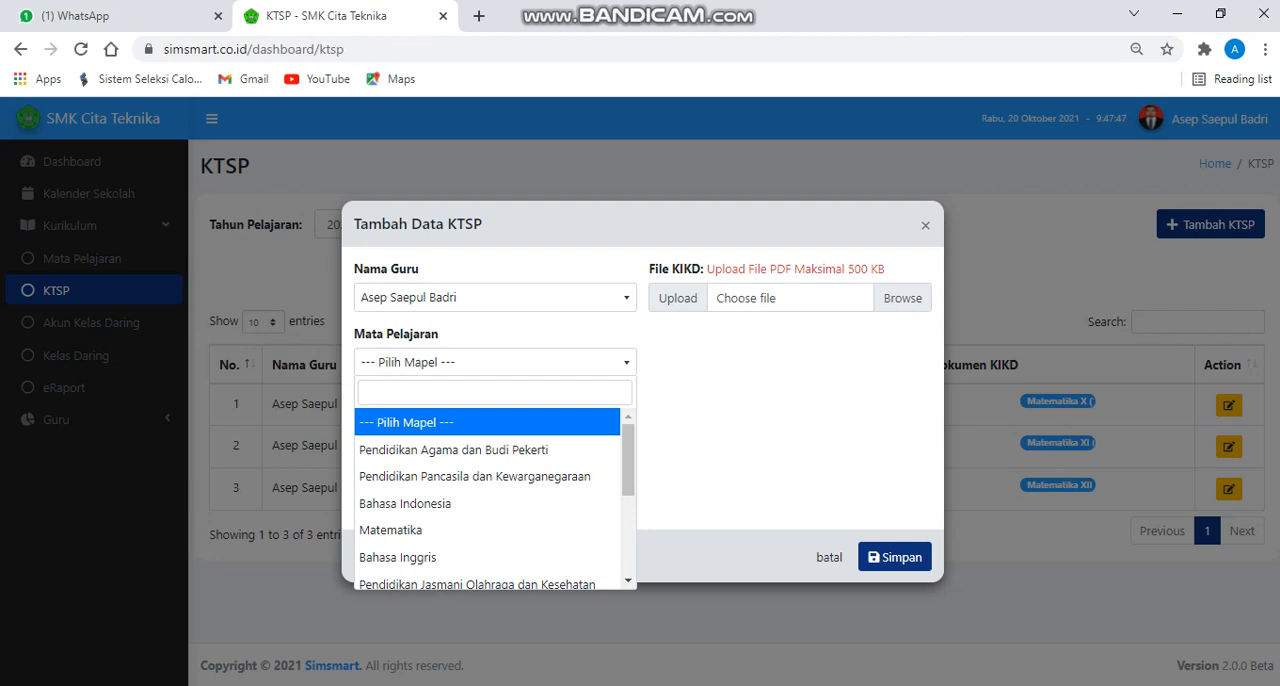
pyautogui.scroll(-1, 495, 500)
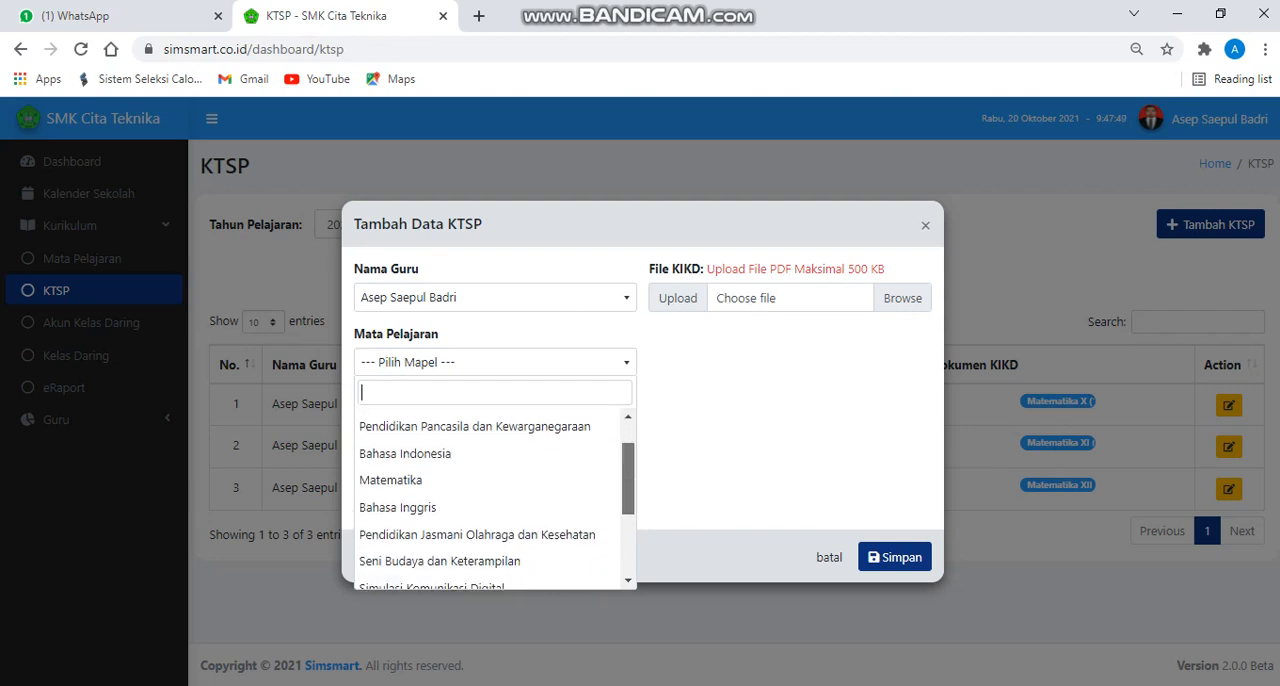
pyautogui.moveTo(628, 479)
pyautogui.mouseDown()
pyautogui.moveTo(628, 459)
pyautogui.moveTo(628, 477)
pyautogui.mouseUp()
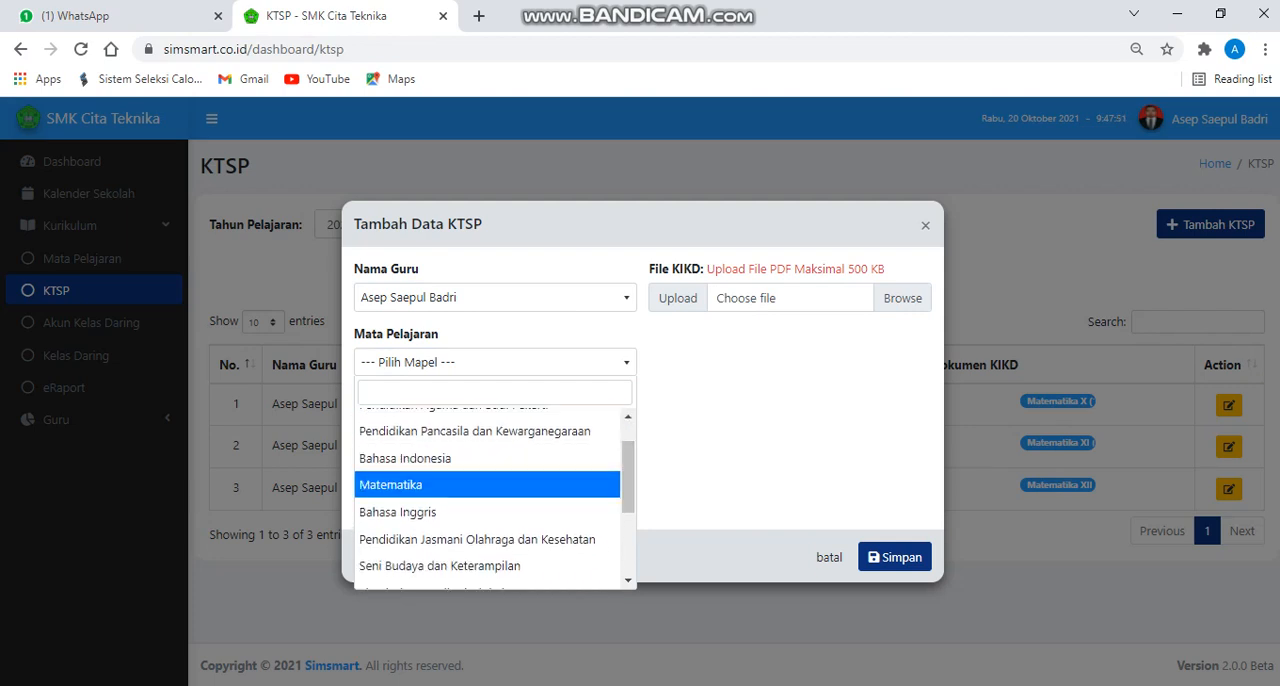
pyautogui.click(488, 484)
pyautogui.click(495, 427)
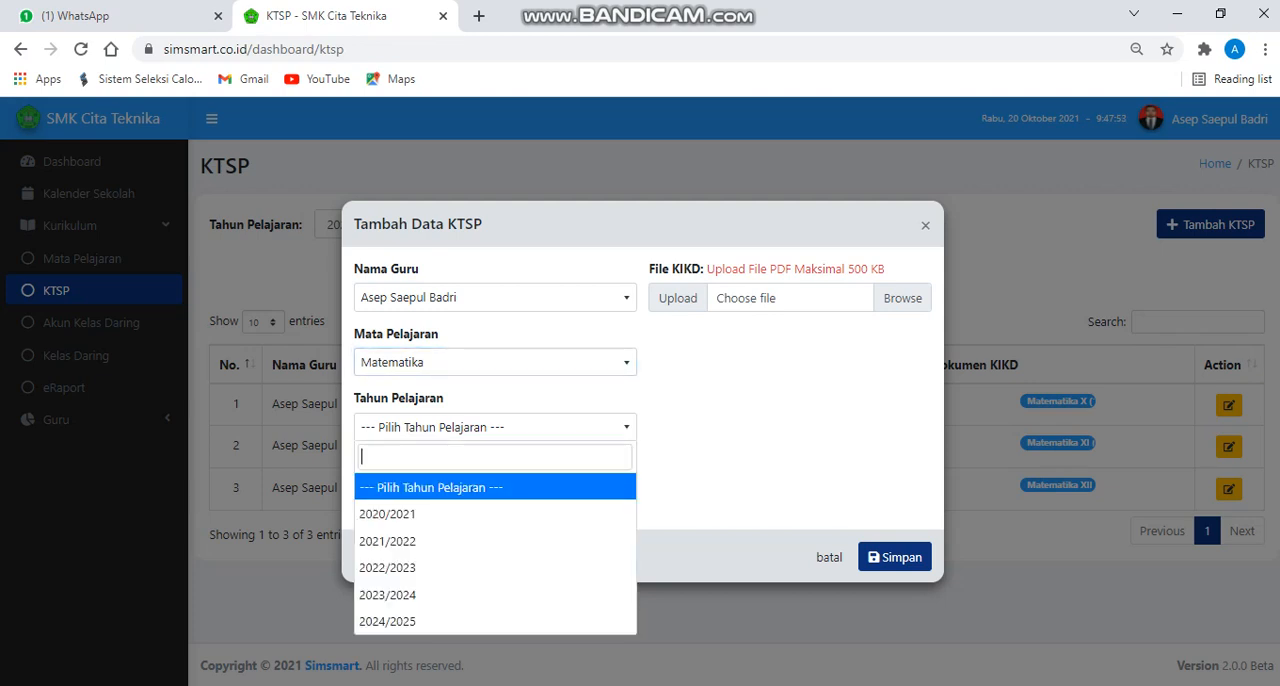
pyautogui.click(450, 541)
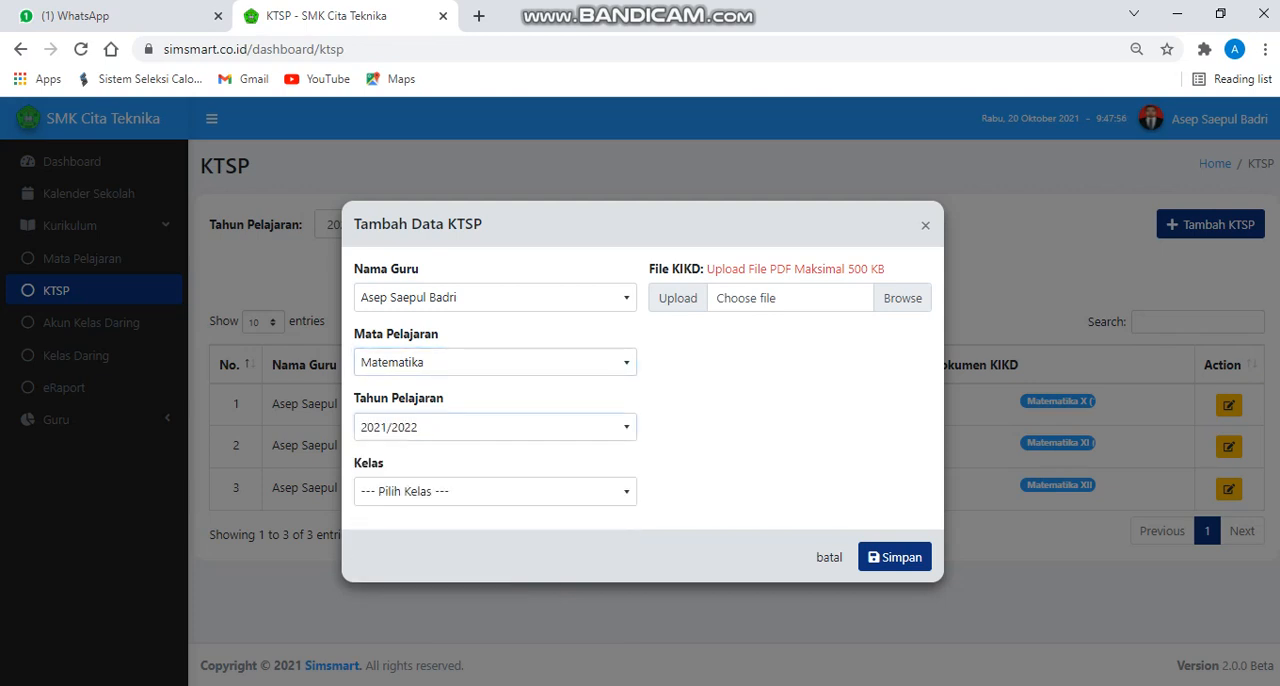
pyautogui.click(495, 491)
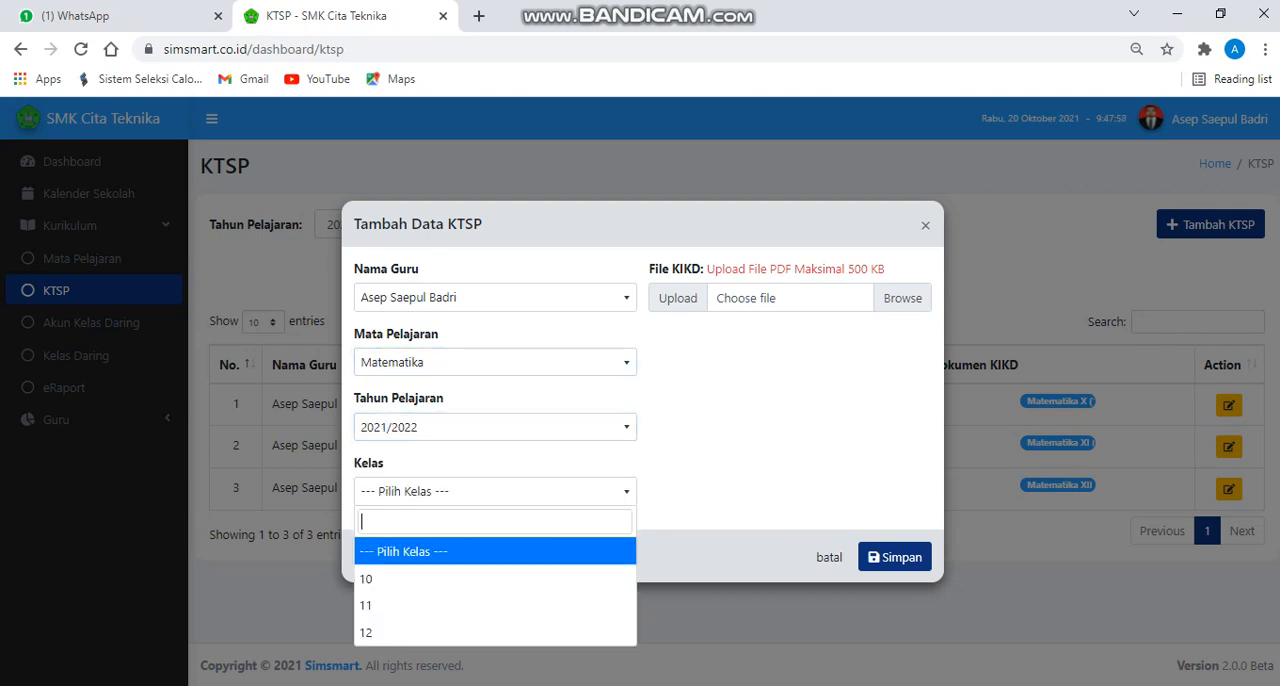
pyautogui.click(450, 578)
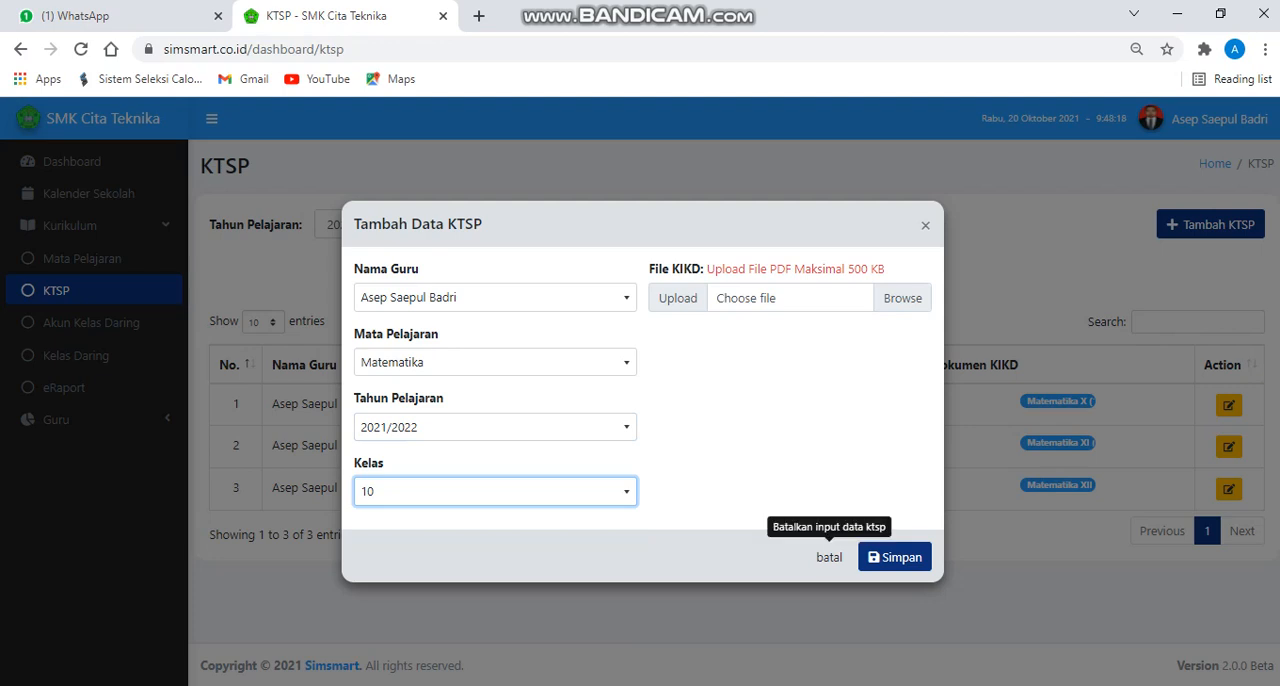
pyautogui.click(829, 557)
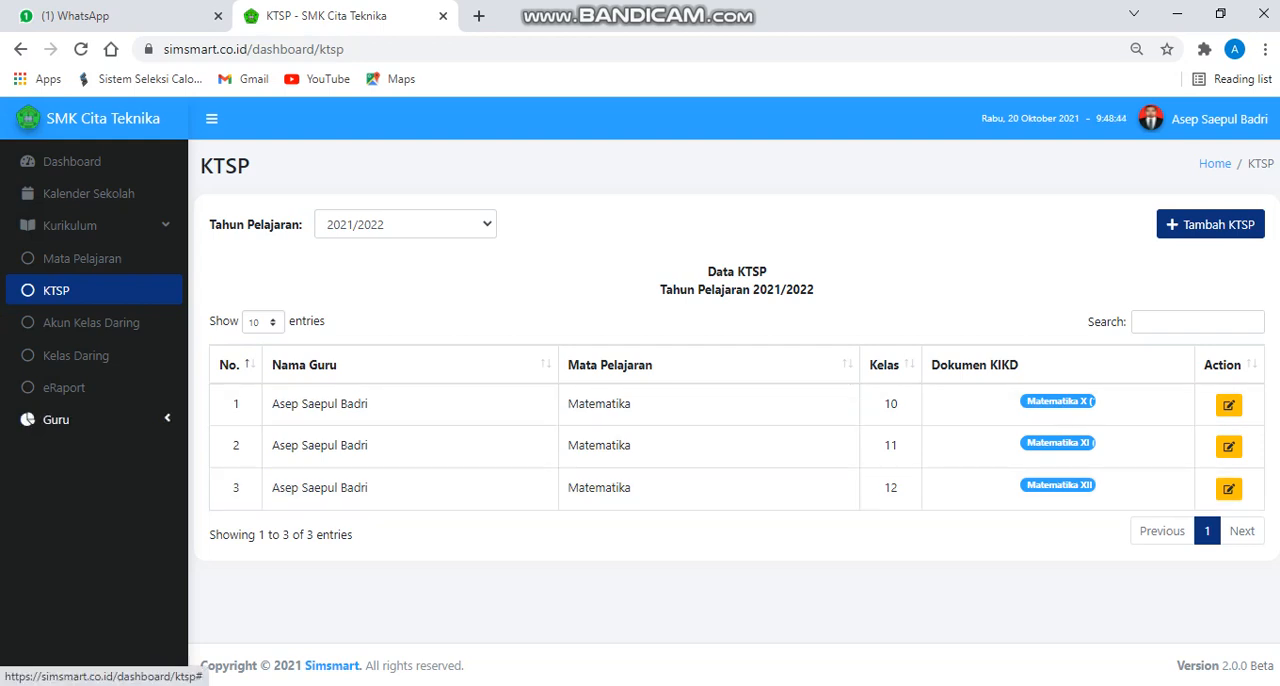
# Open the teacher's Ujian page and start adding a new exam
pyautogui.click(56, 419)
pyautogui.scroll(-1, 90, 400)
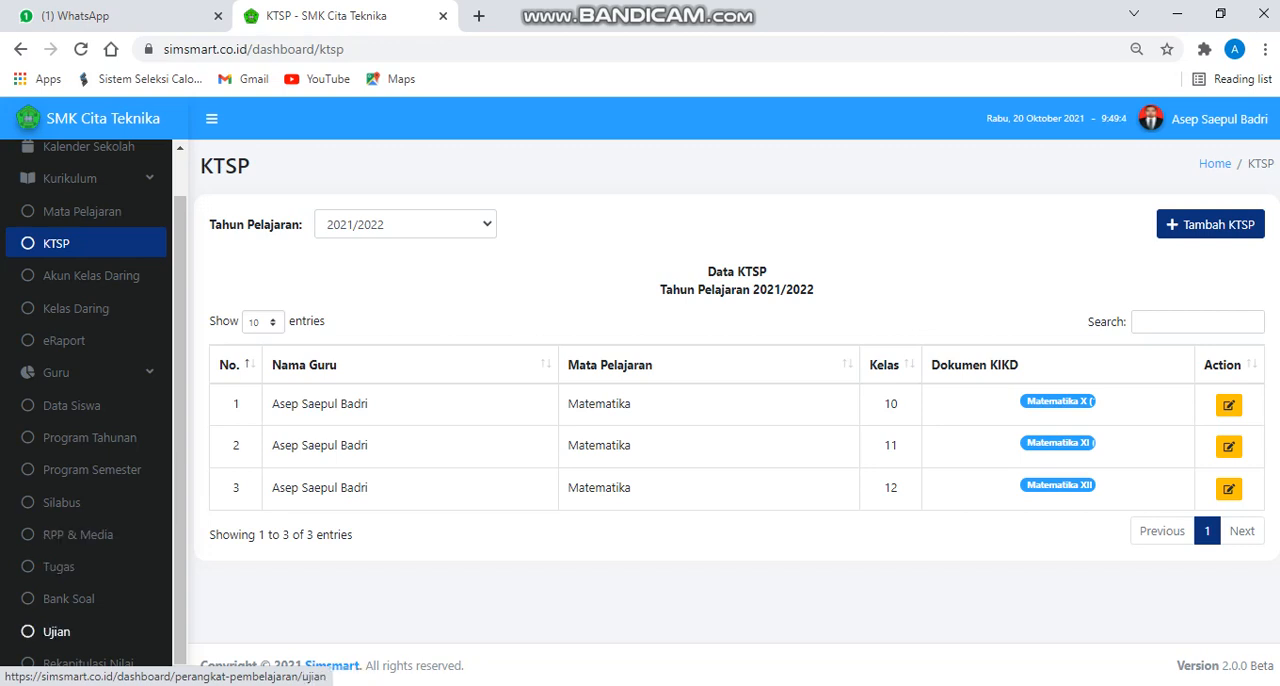
pyautogui.click(56, 631)
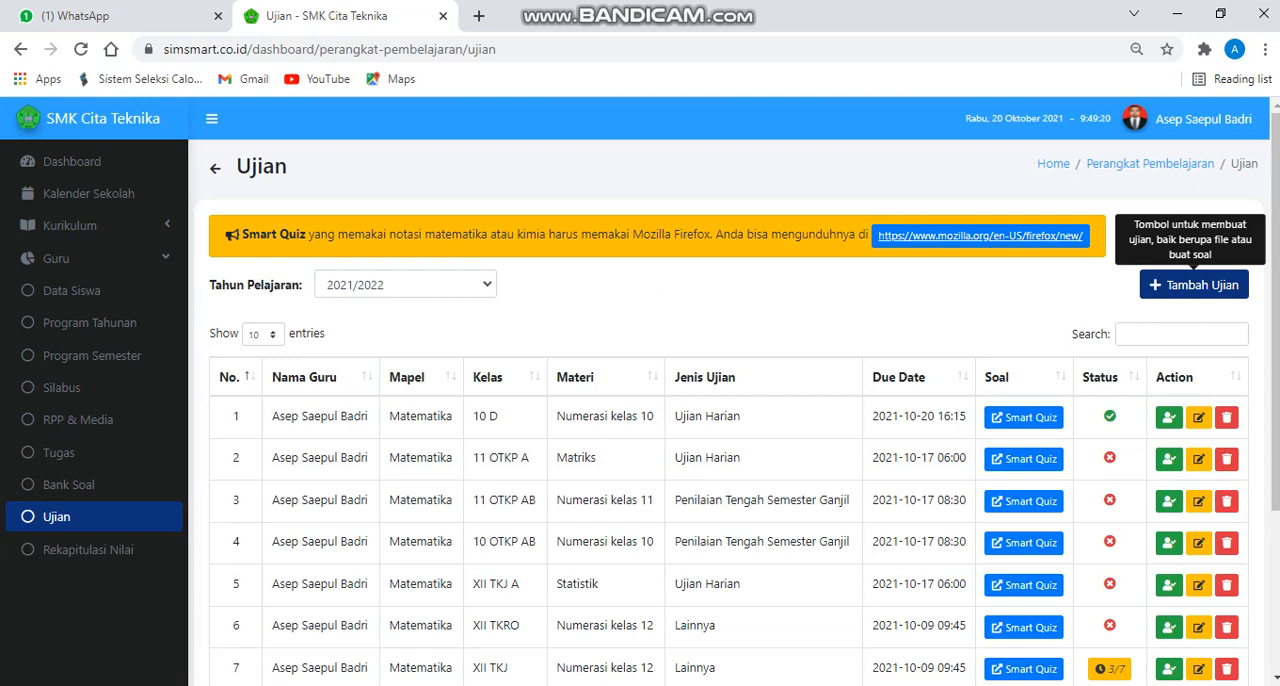
pyautogui.click(1194, 284)
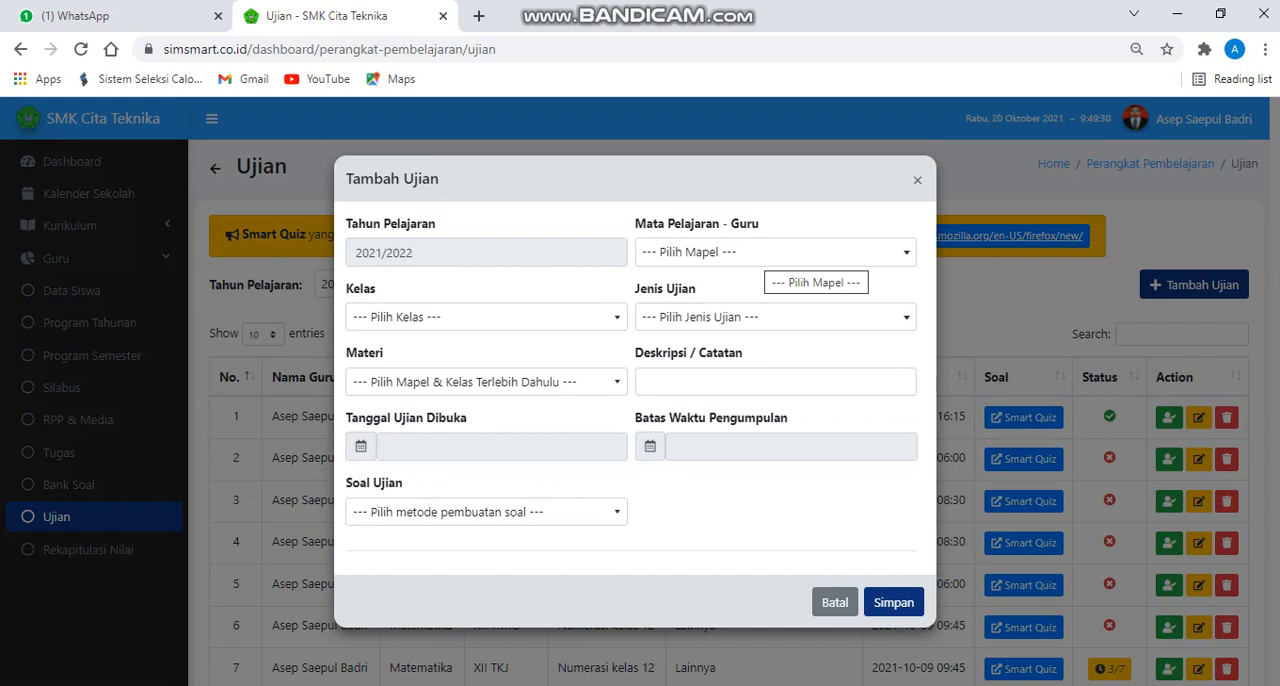
# Choose Matematika with its teacher as the exam's subject and 10 D as its class
pyautogui.click(775, 252)
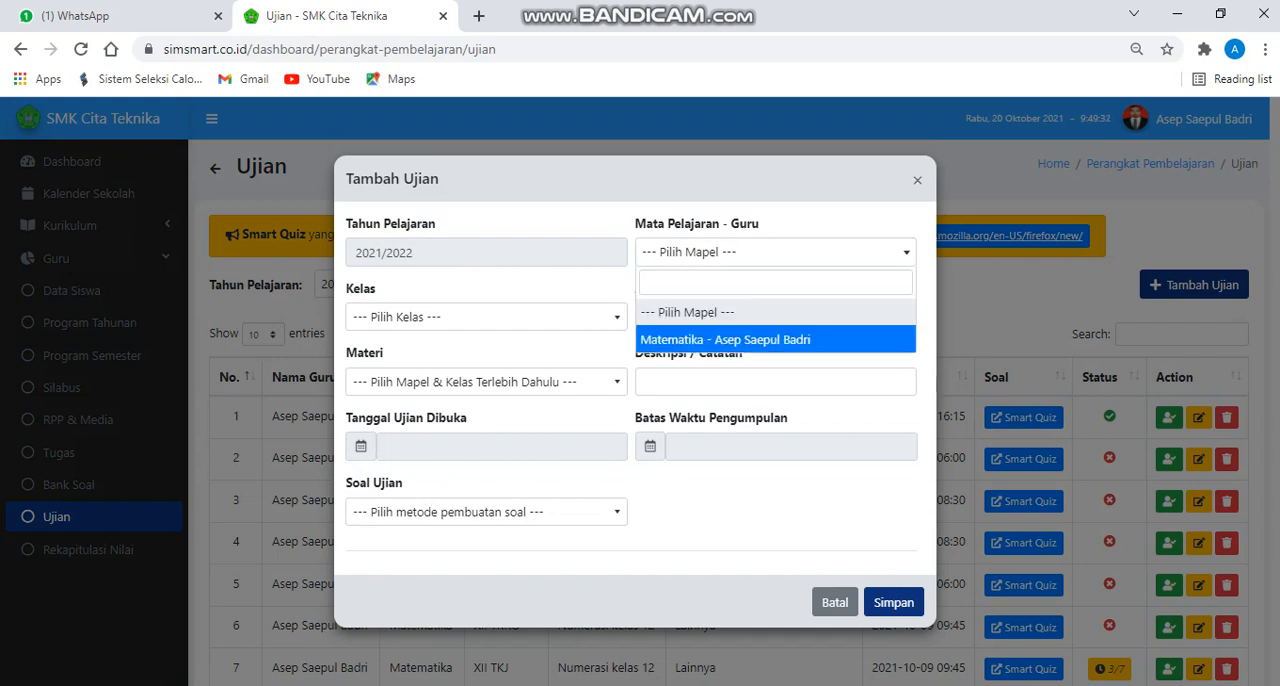
pyautogui.click(775, 340)
pyautogui.click(486, 317)
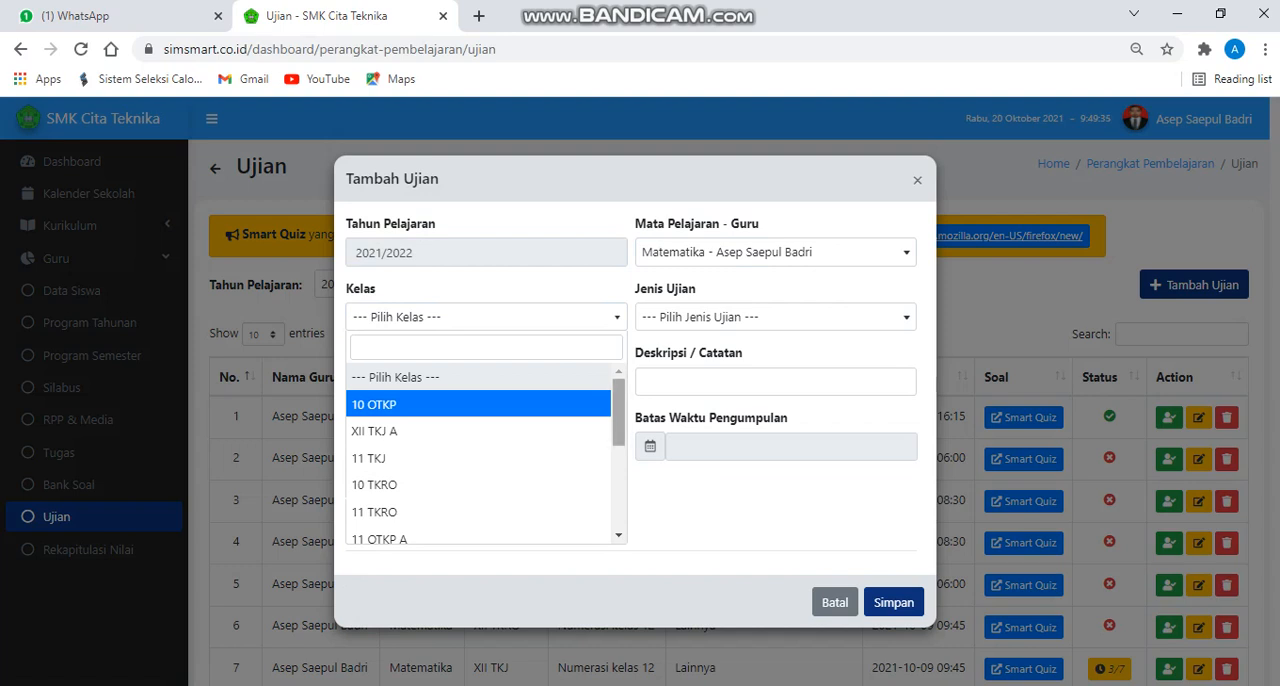
pyautogui.scroll(-5, 482, 450)
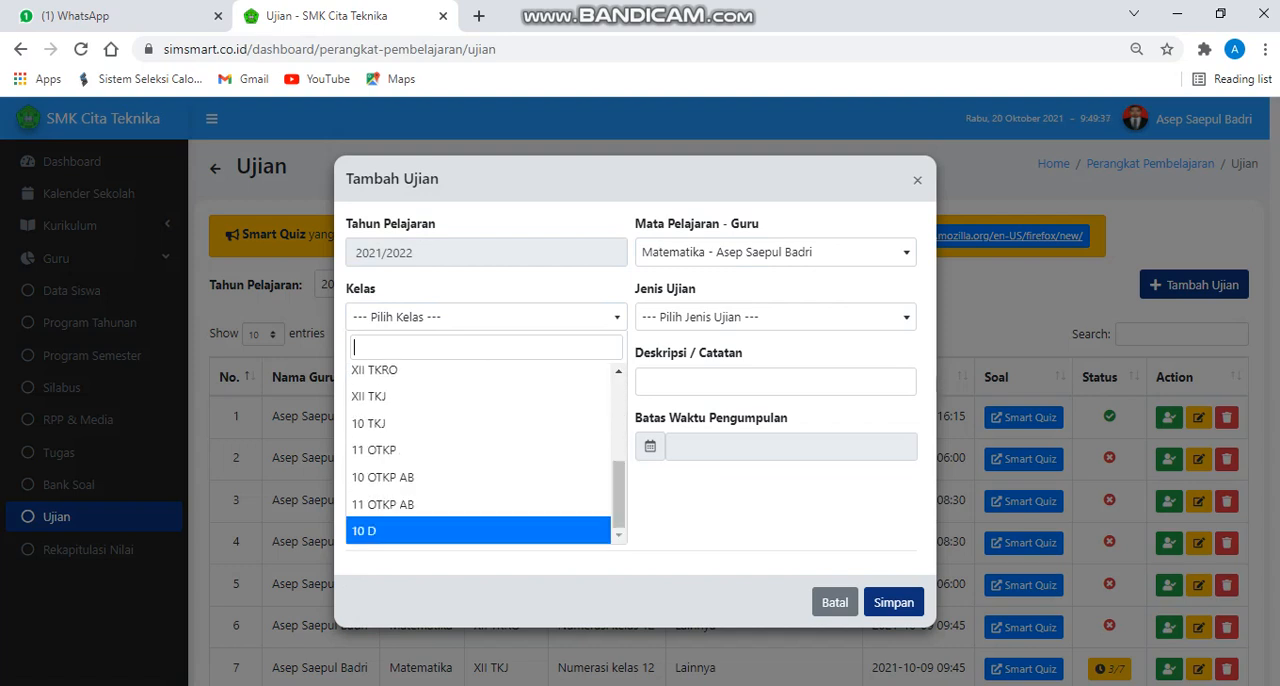
pyautogui.click(478, 530)
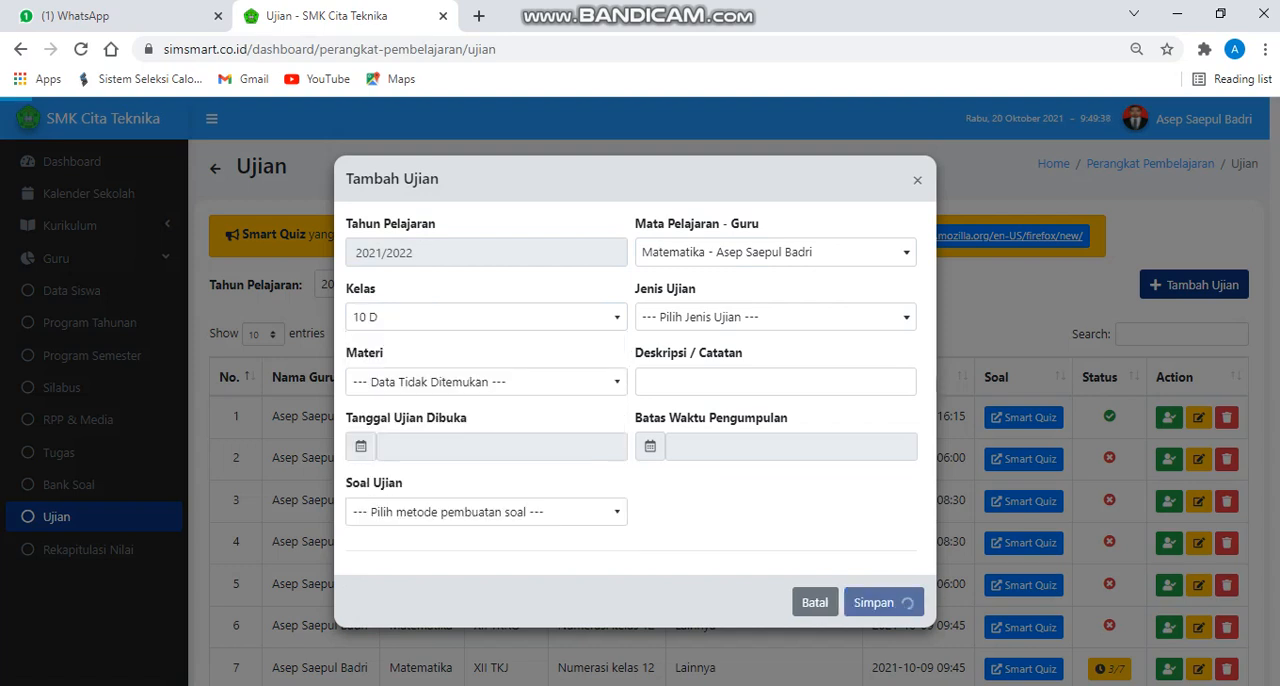
# Look through the available exam types and set the exam type to Ujian Harian
pyautogui.click(775, 317)
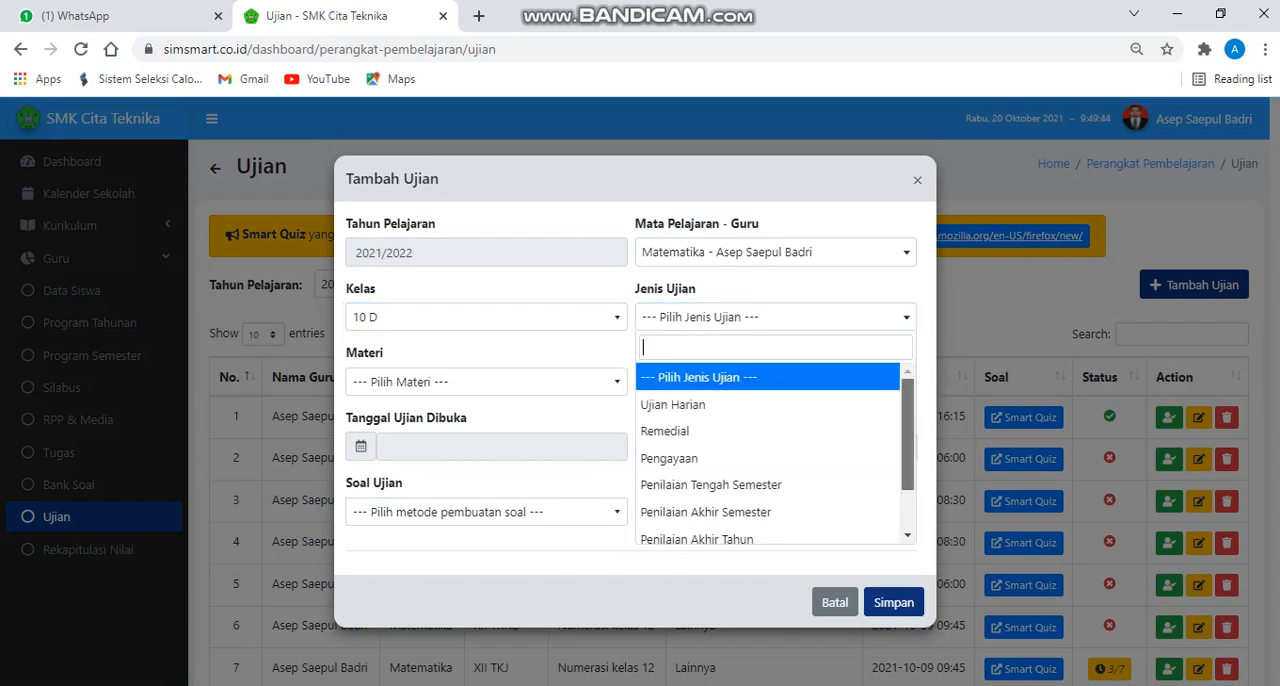
pyautogui.scroll(-2, 775, 450)
pyautogui.scroll(3, 775, 450)
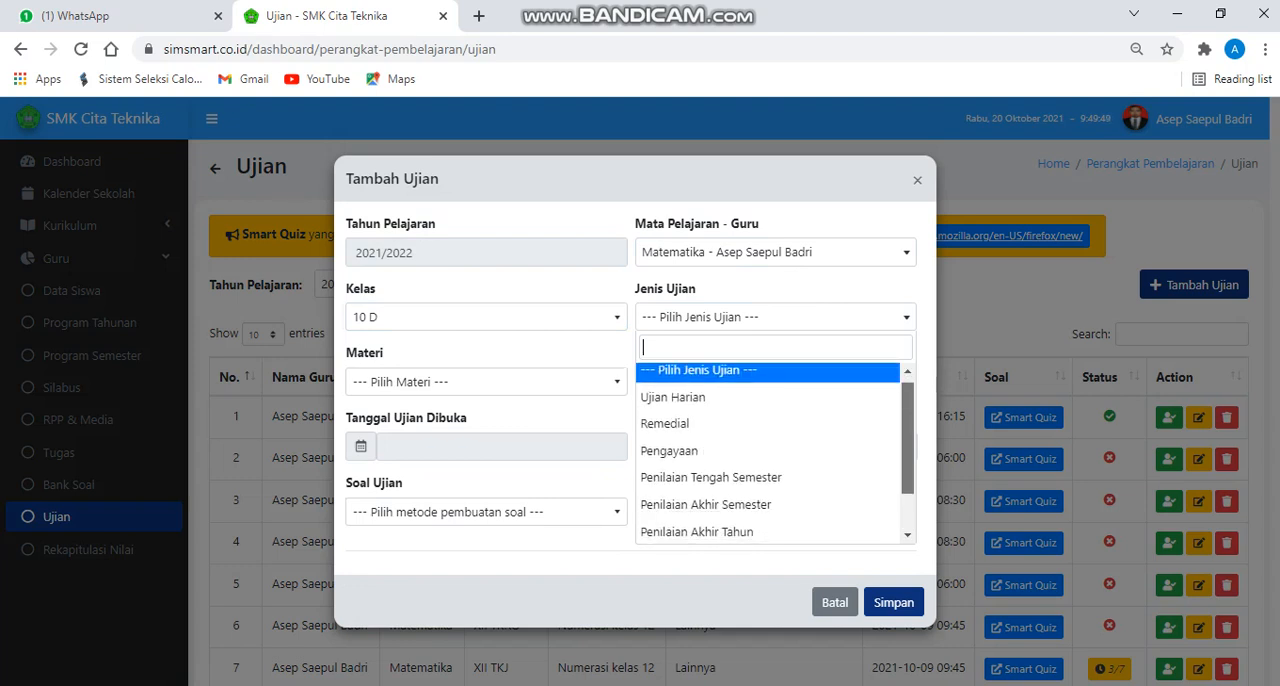
pyautogui.scroll(-1, 775, 450)
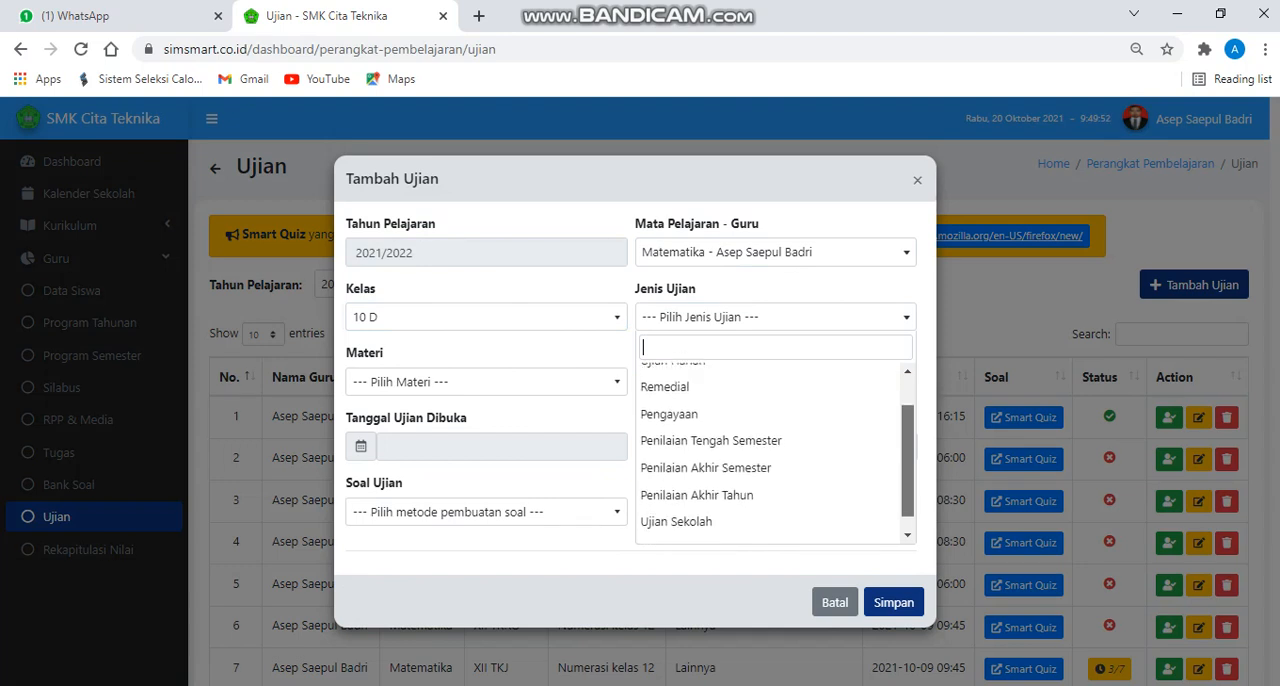
pyautogui.scroll(-1, 775, 450)
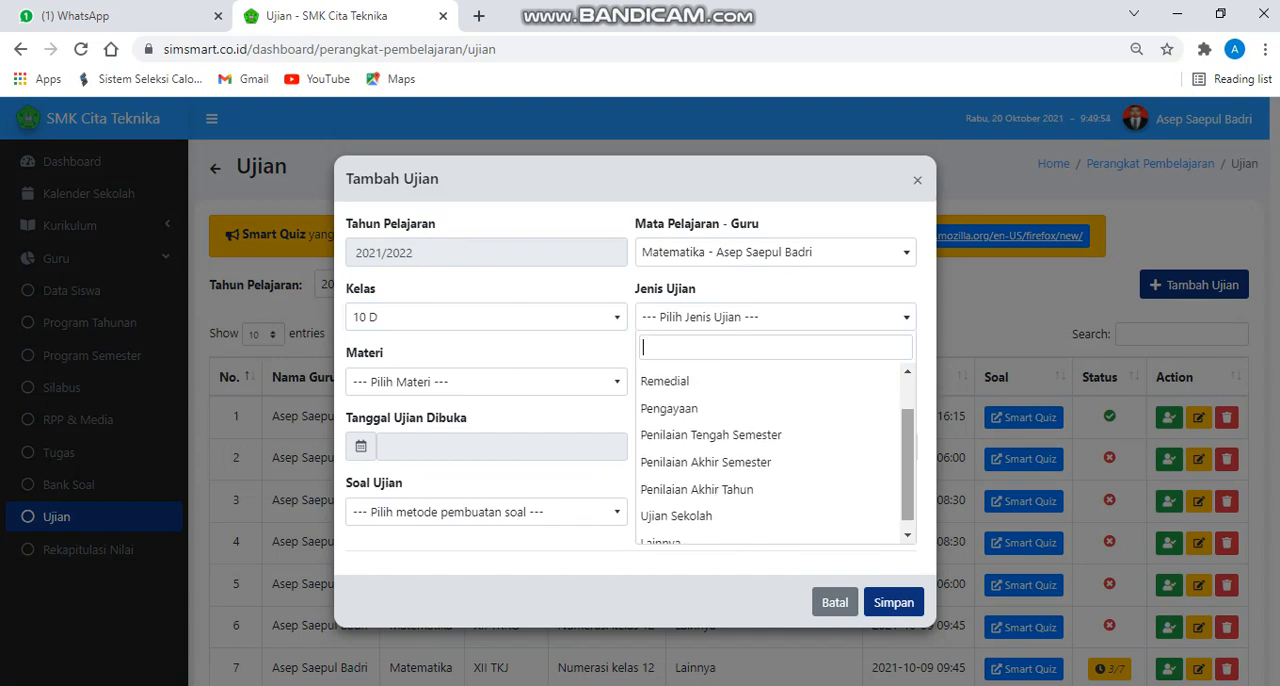
pyautogui.scroll(-1, 775, 450)
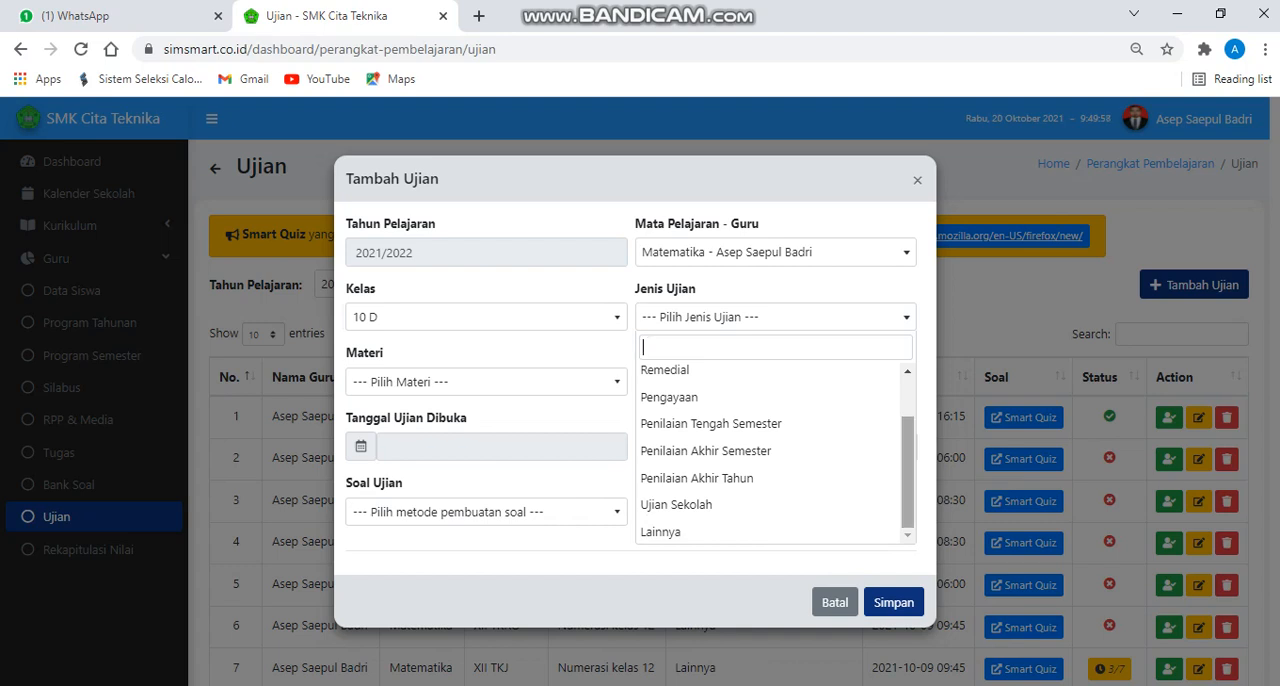
pyautogui.moveTo(908, 472); pyautogui.dragTo(908, 430)
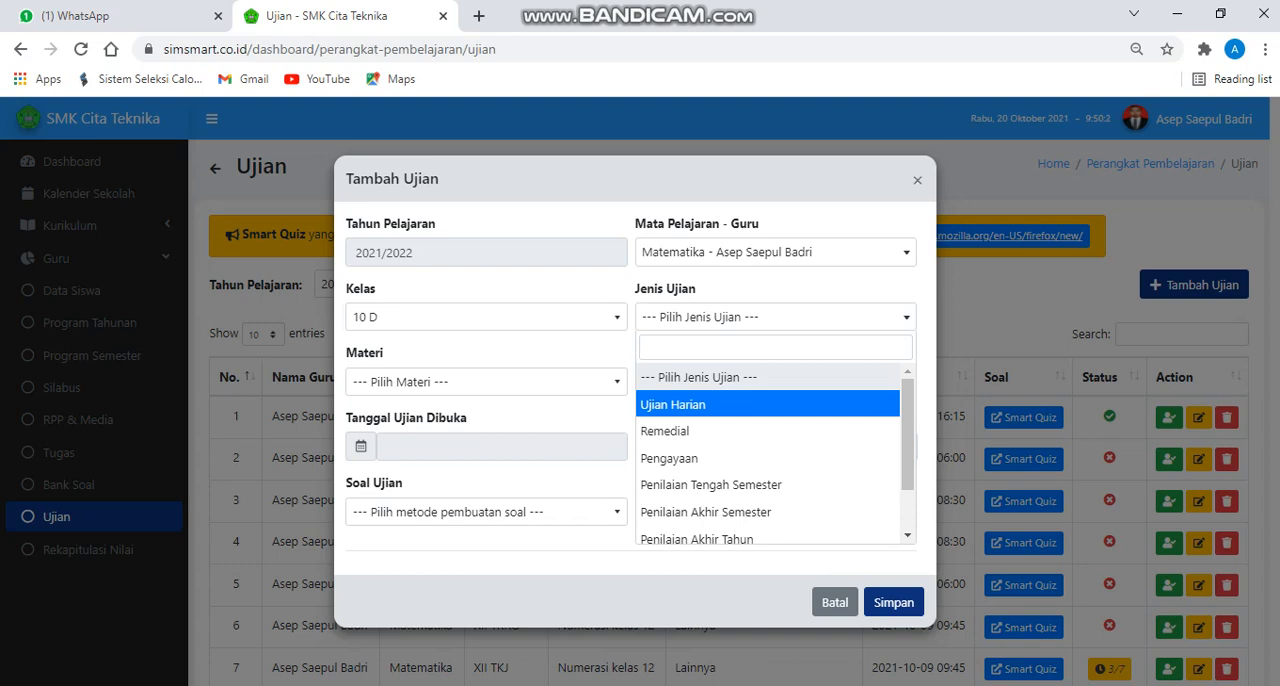
pyautogui.click(767, 404)
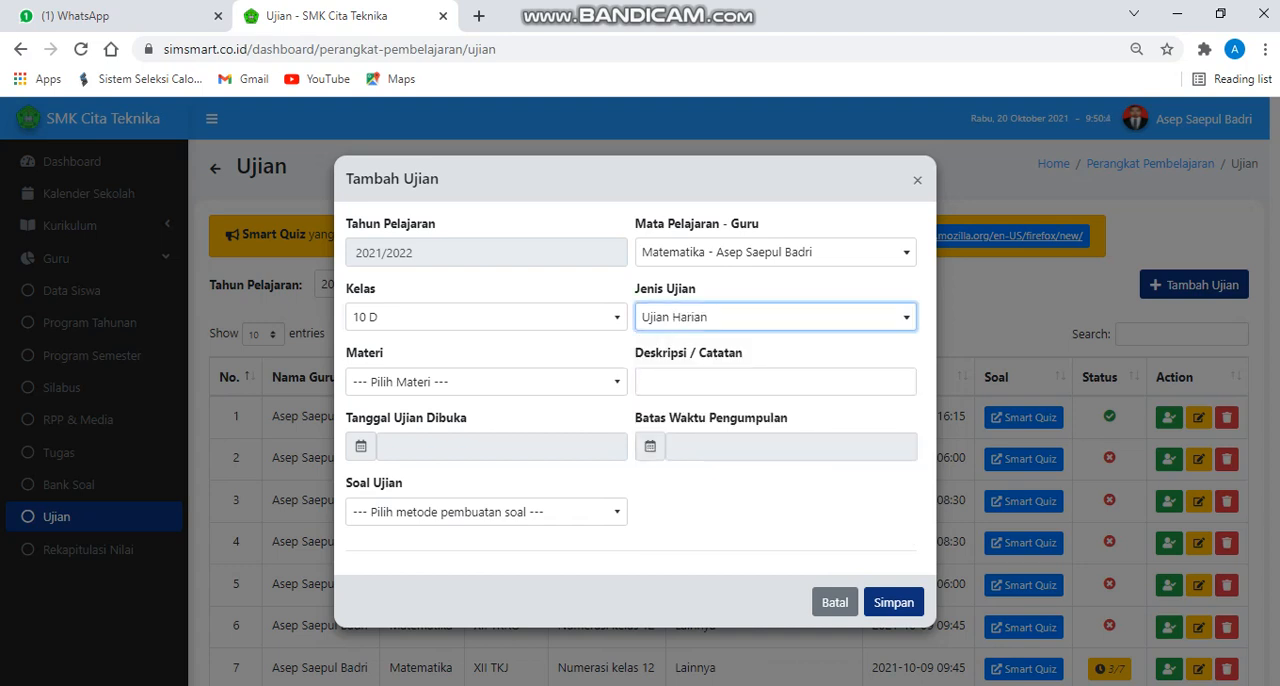
# Select "Persamaan Kudrat" as the material covered by the new exam
pyautogui.click(486, 382)
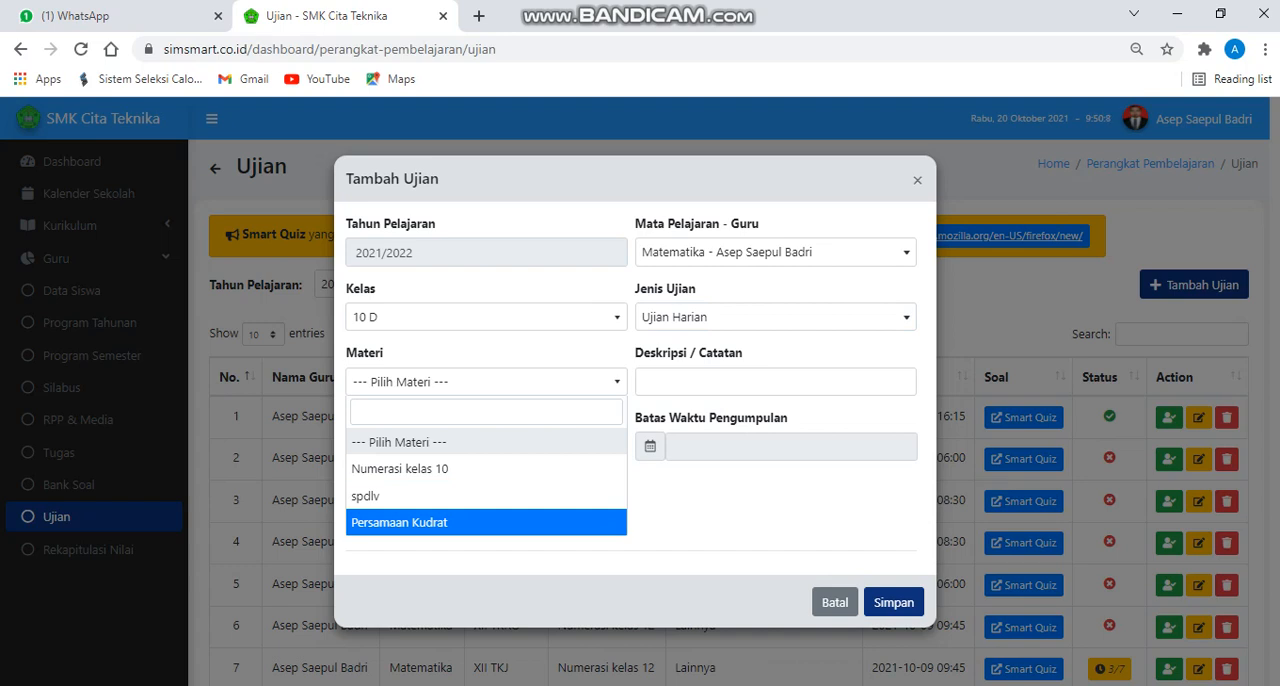
pyautogui.click(486, 522)
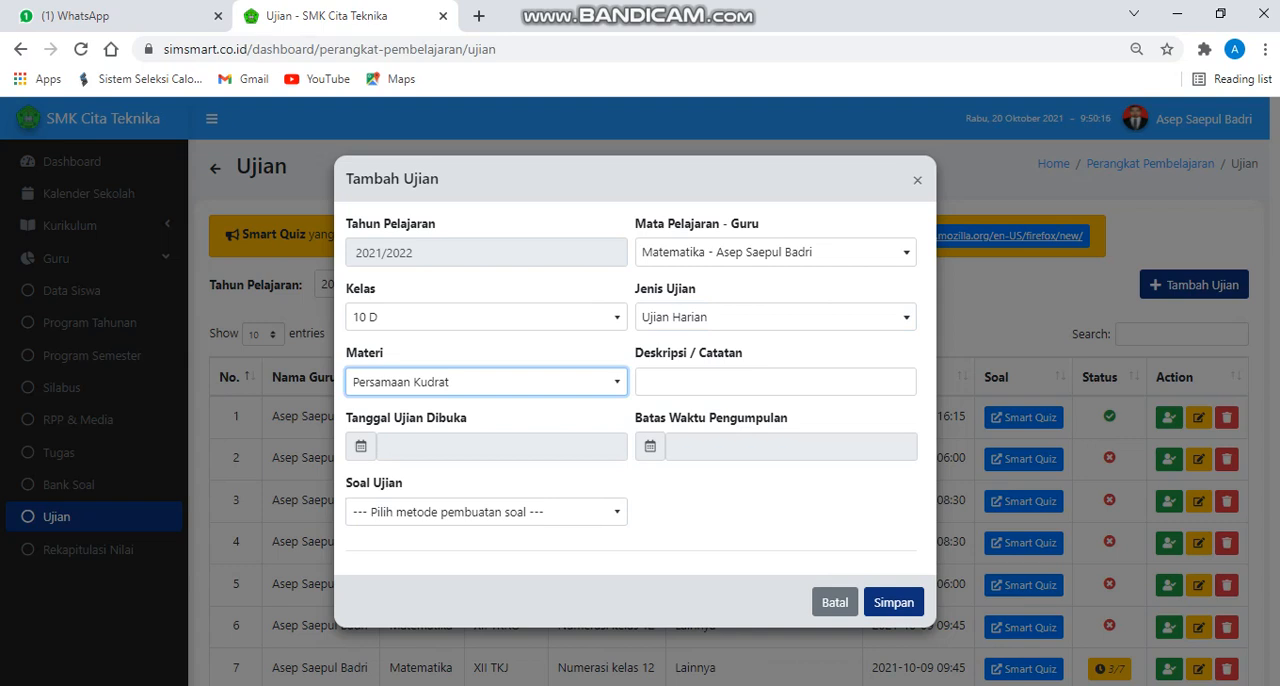
pyautogui.click(486, 382)
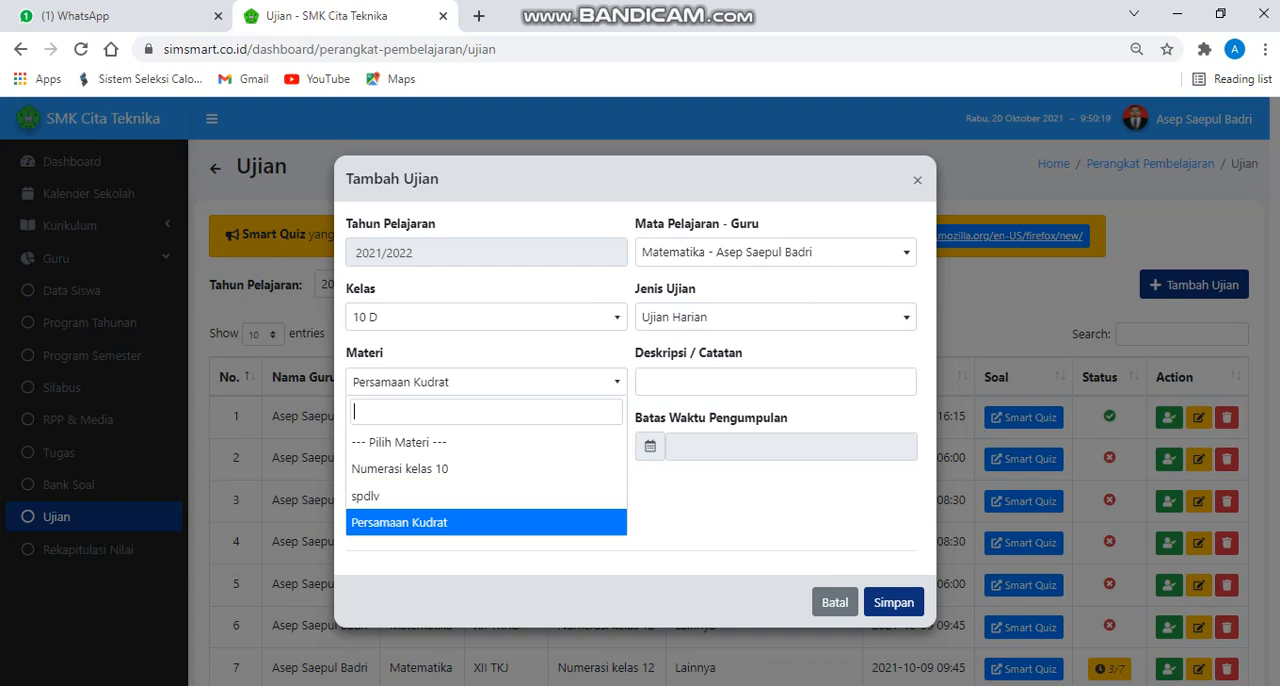
pyautogui.click(486, 522)
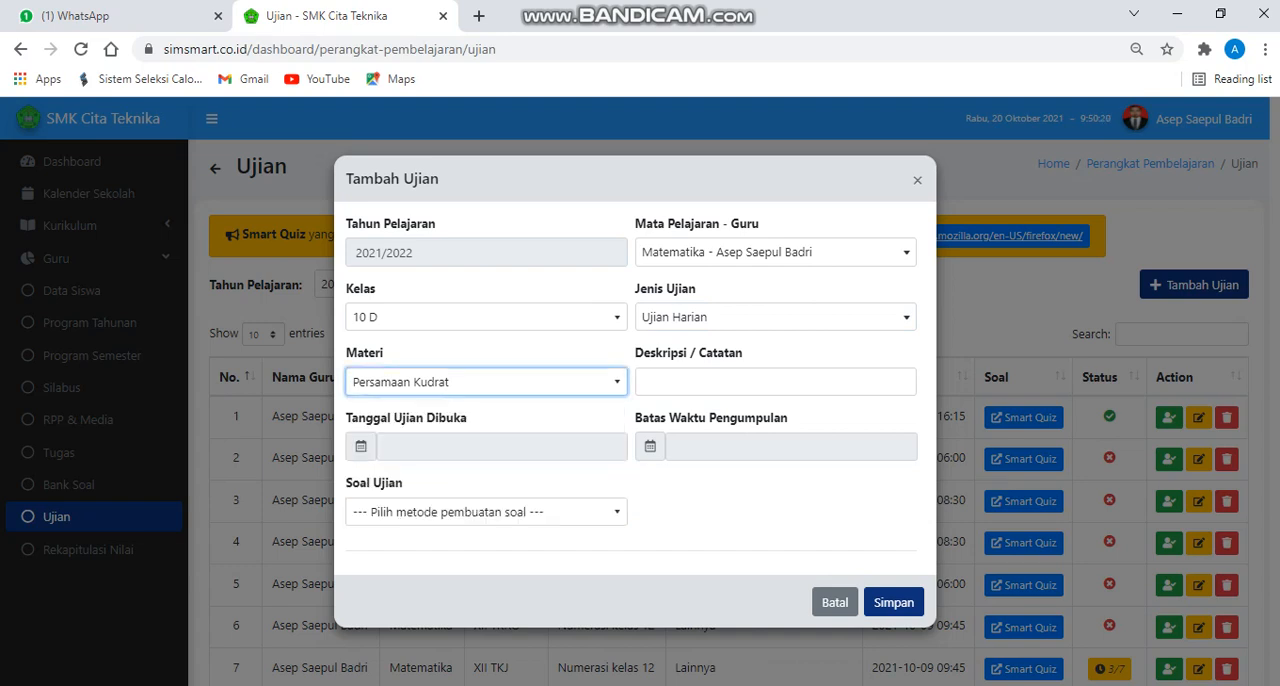
# Fill in the exam's description as "Kerjakan ujian dengan Baik dan Benar", adapting the suggested numerasi text
pyautogui.click(775, 382)
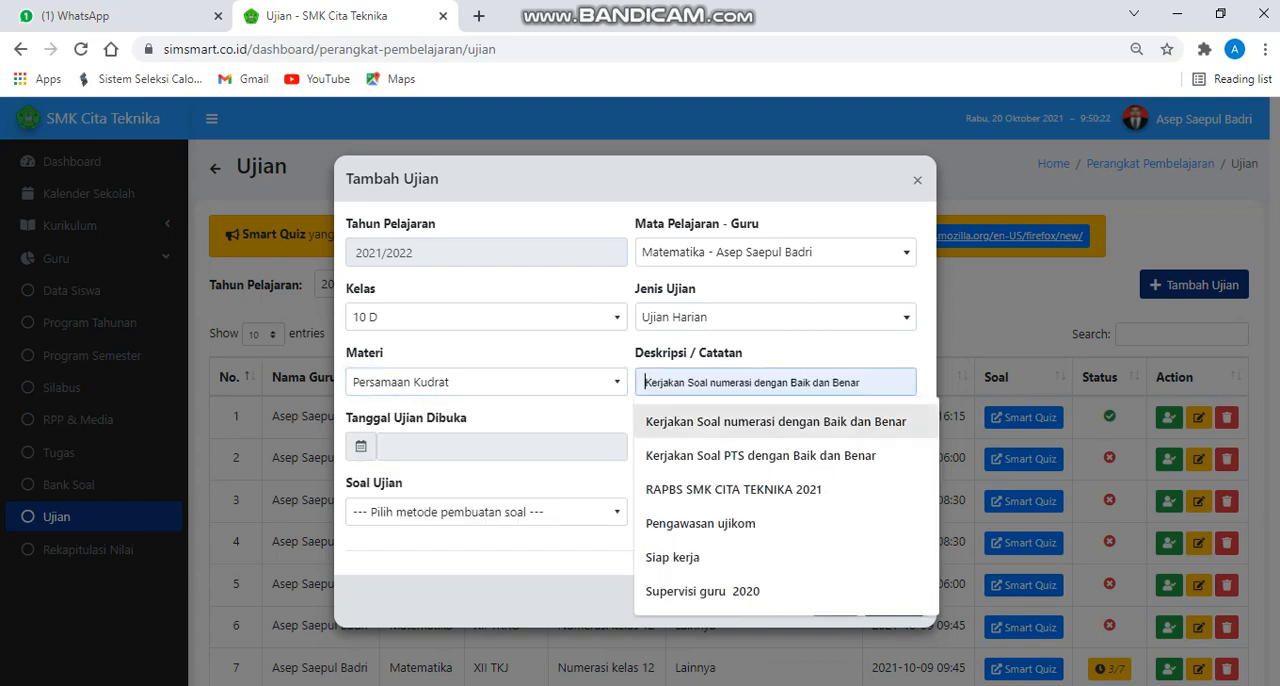
pyautogui.press('Return')
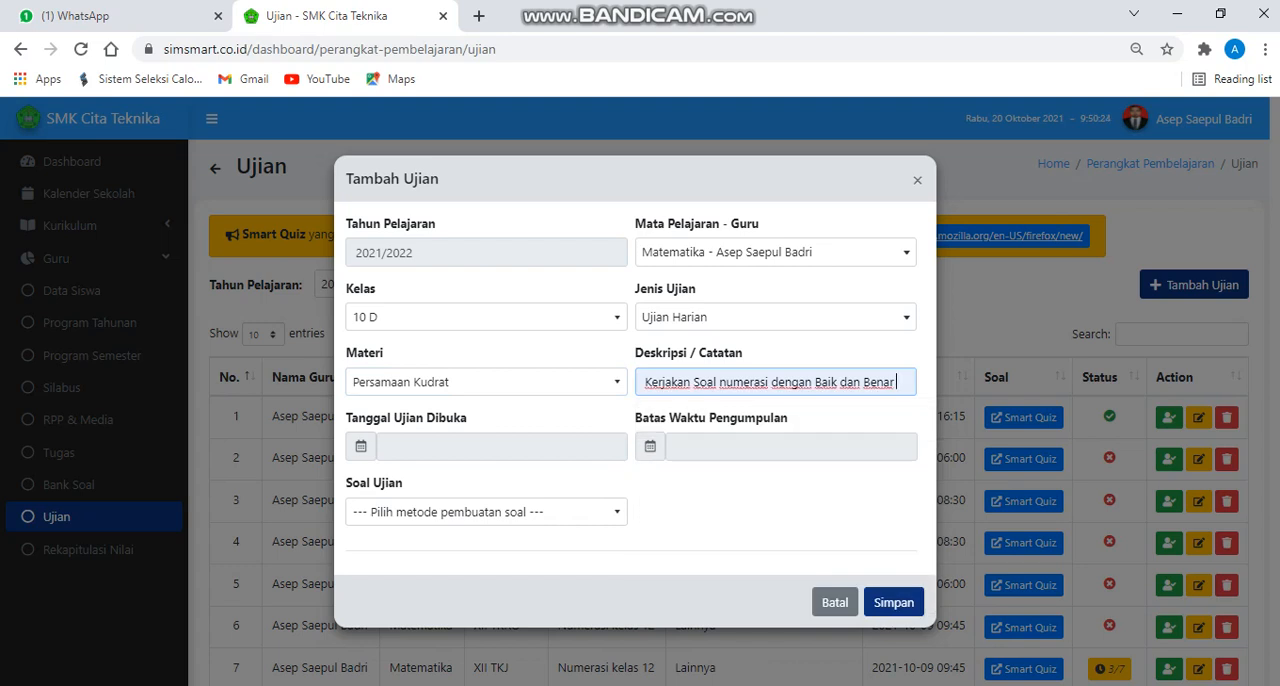
pyautogui.moveTo(692, 382); pyautogui.dragTo(771, 382)
pyautogui.write('u')
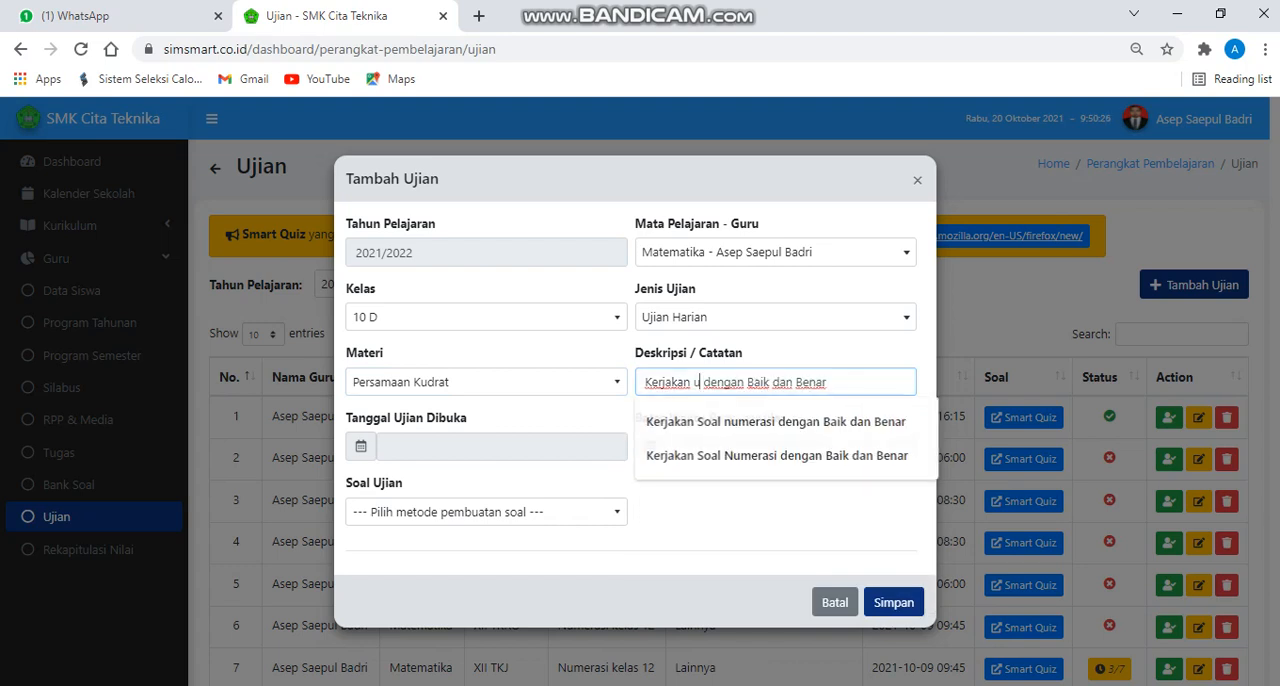
pyautogui.write('jia')
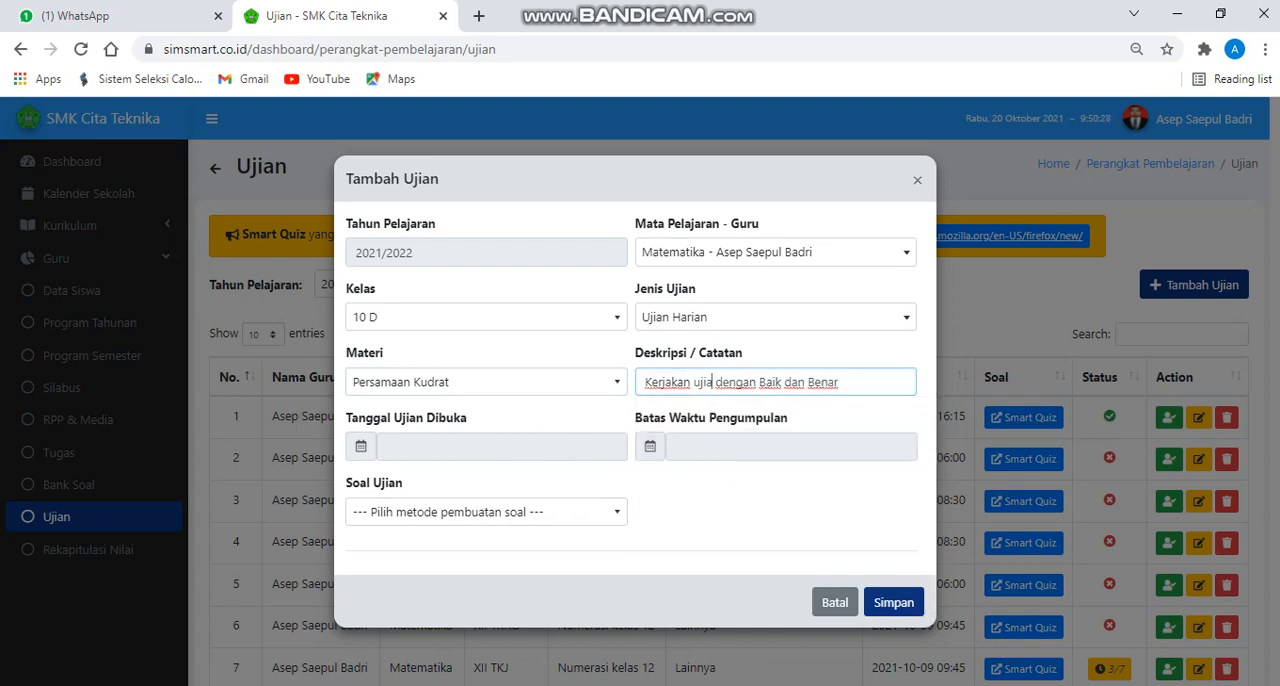
pyautogui.write('n')
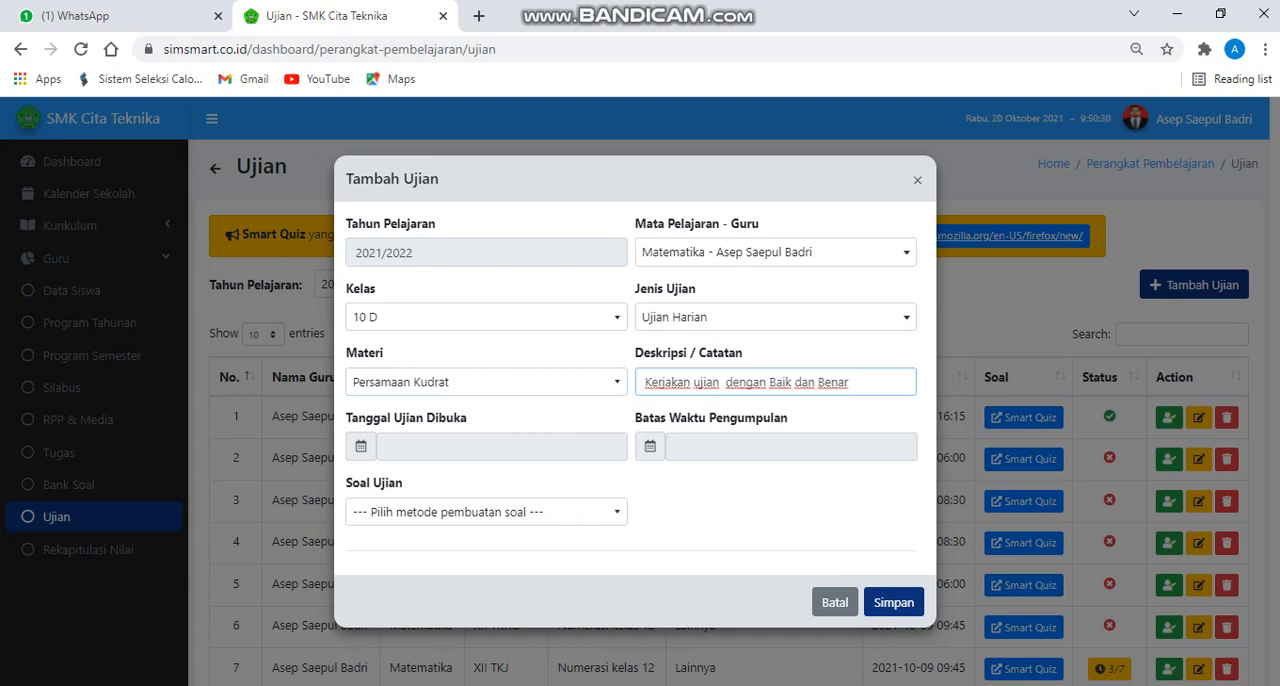
# Set the exam's opening date and time to 20 October 2021 at 9:45 AM
pyautogui.click(501, 447)
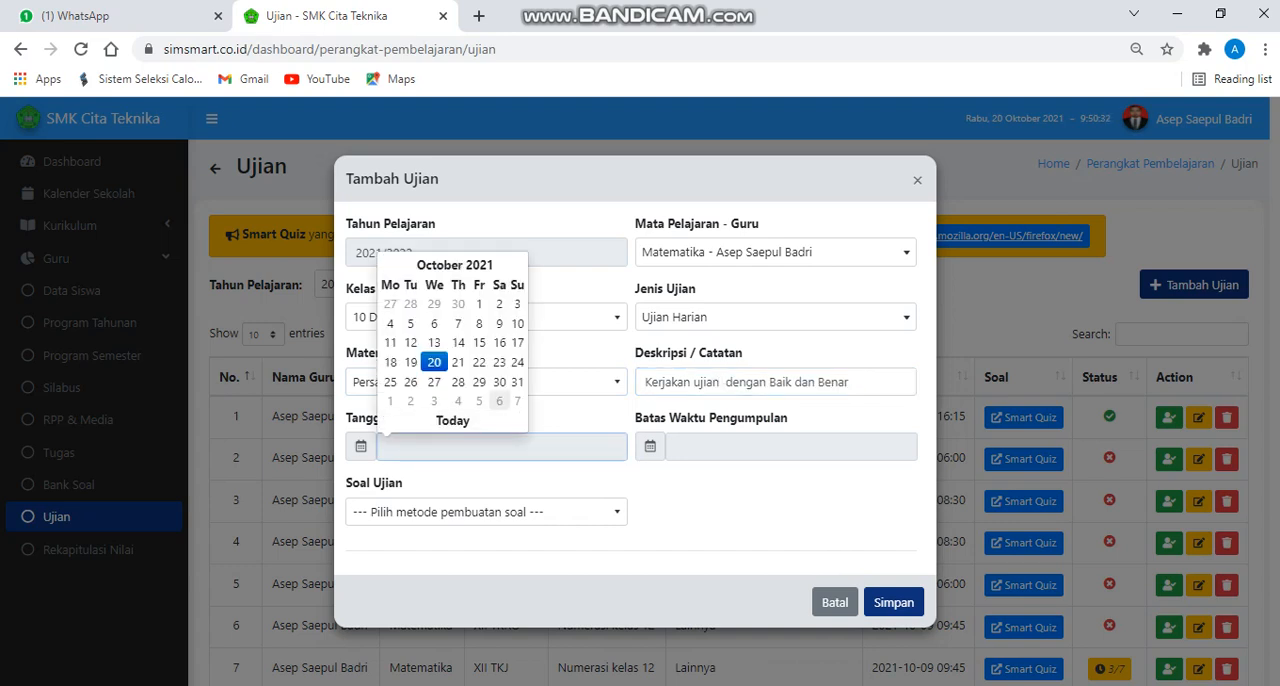
pyautogui.click(434, 362)
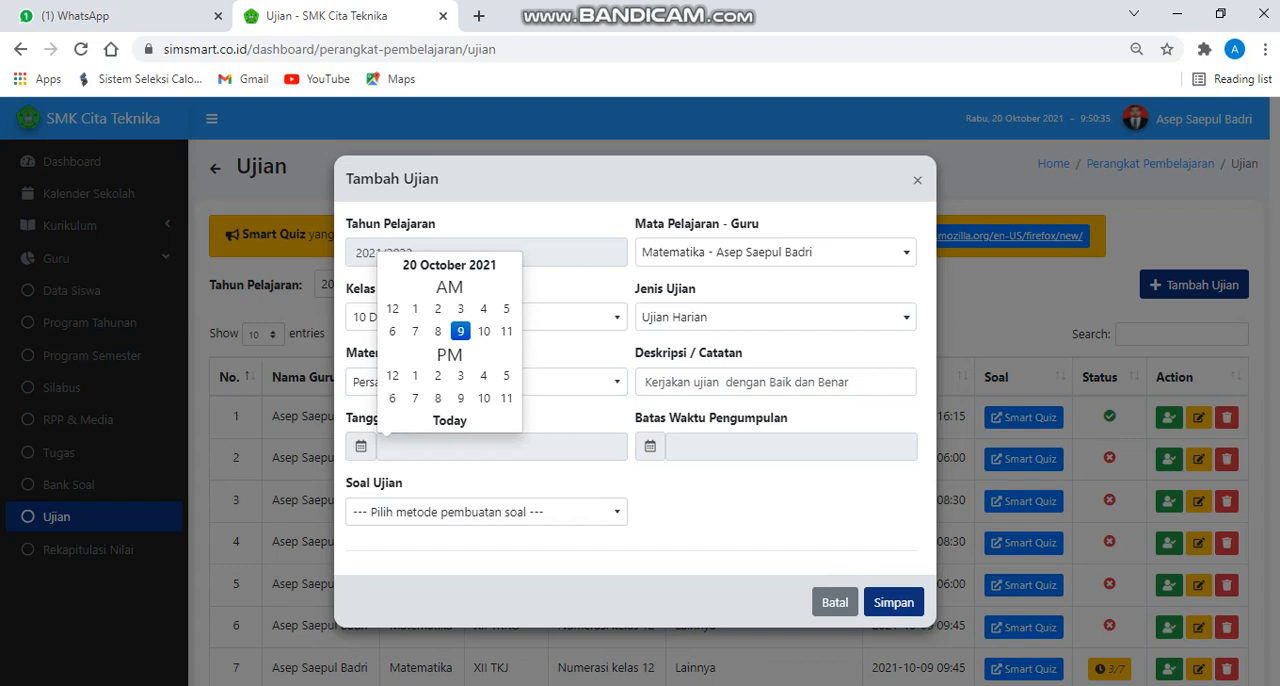
pyautogui.click(461, 331)
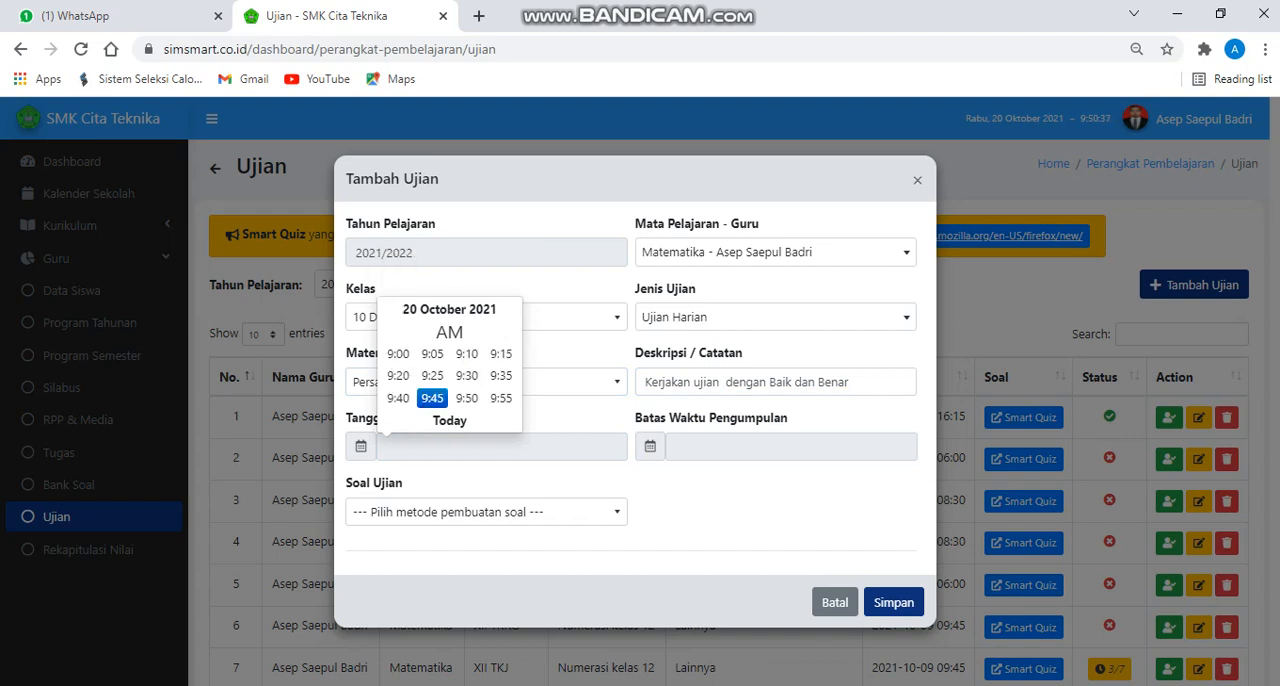
pyautogui.click(432, 398)
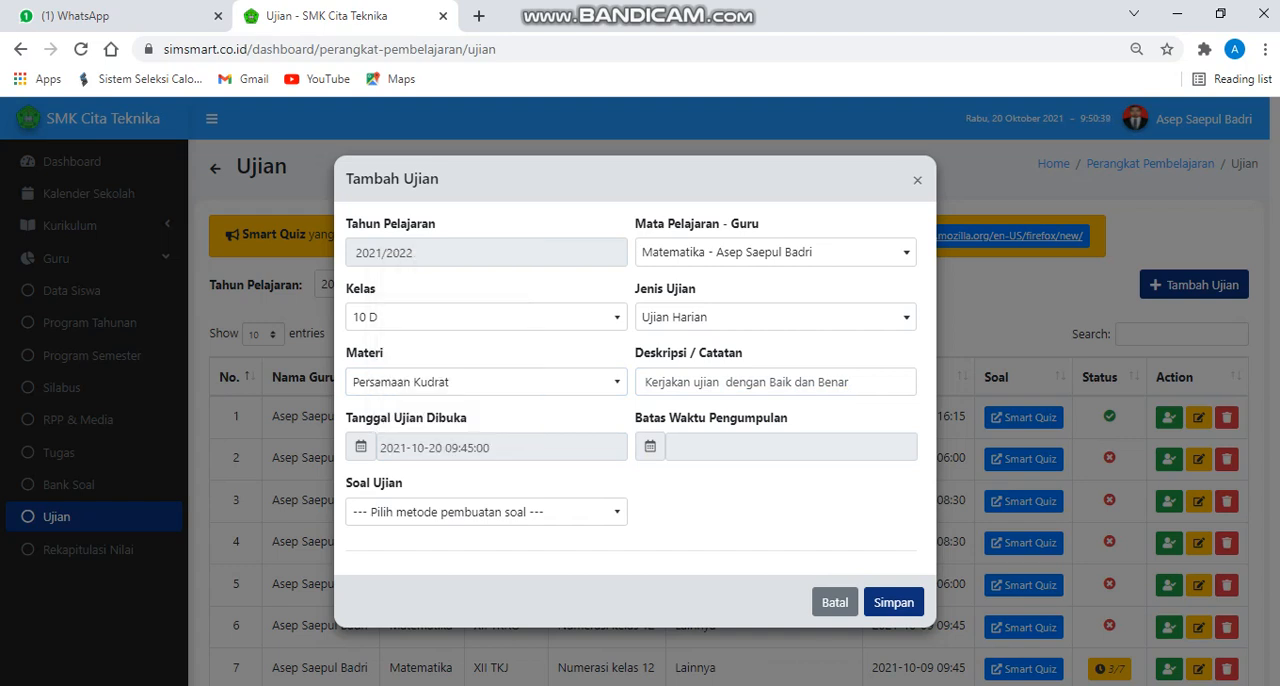
# Set the exam's submission deadline to 24 October 2021 at 9:45 AM
pyautogui.click(790, 447)
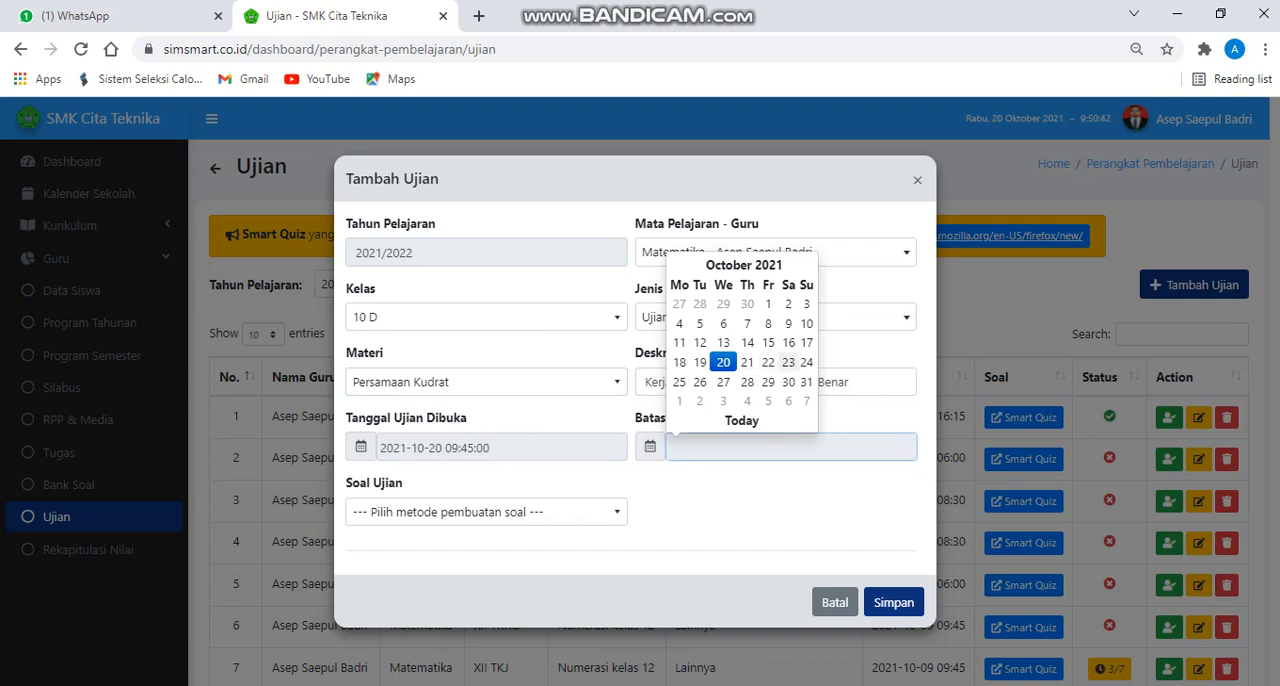
pyautogui.click(806, 362)
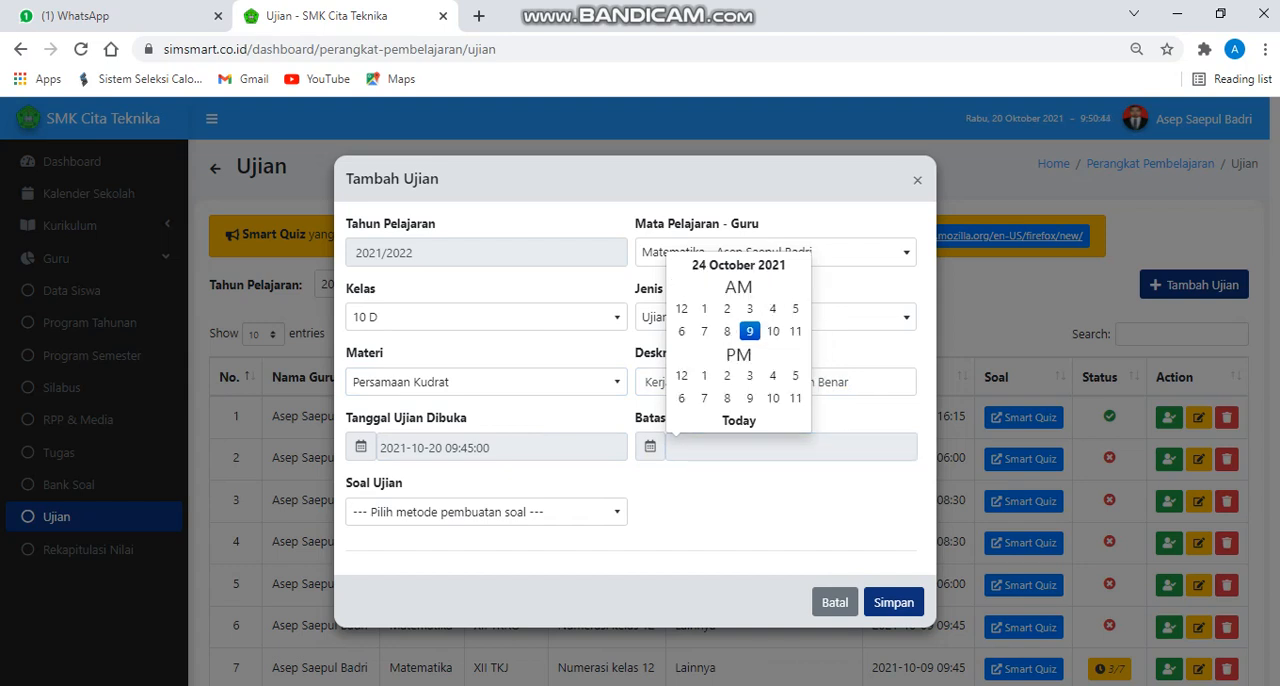
pyautogui.click(749, 331)
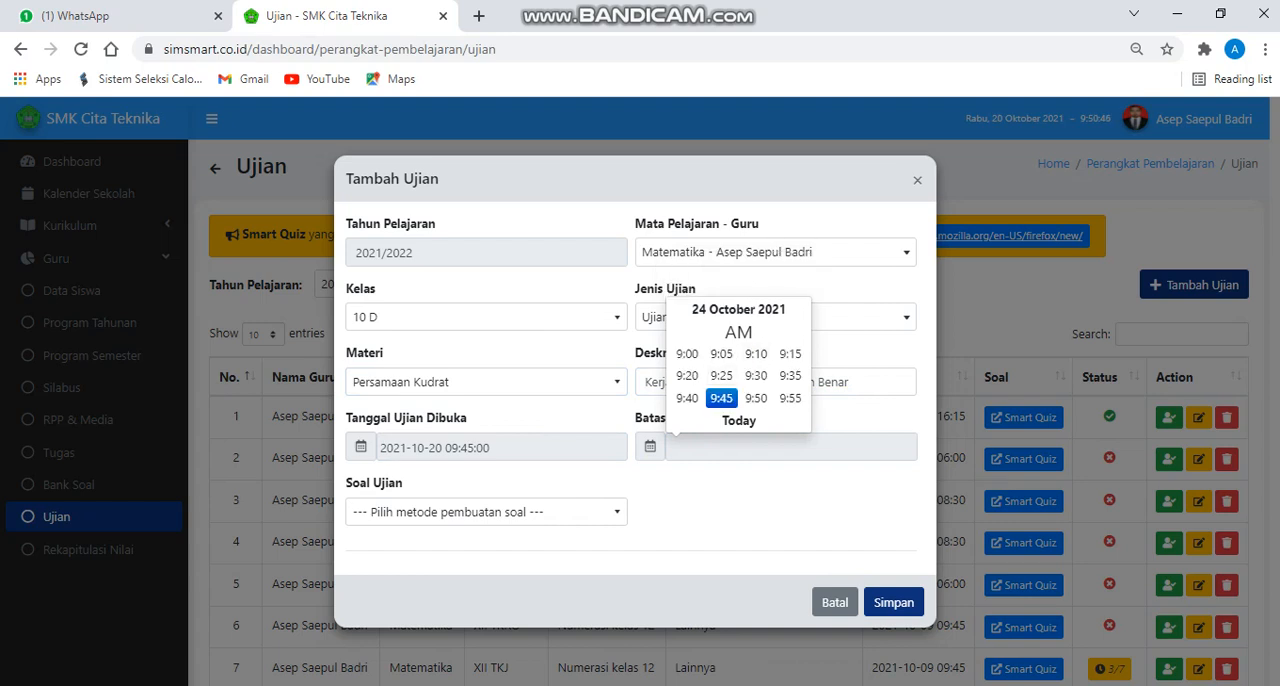
pyautogui.click(723, 397)
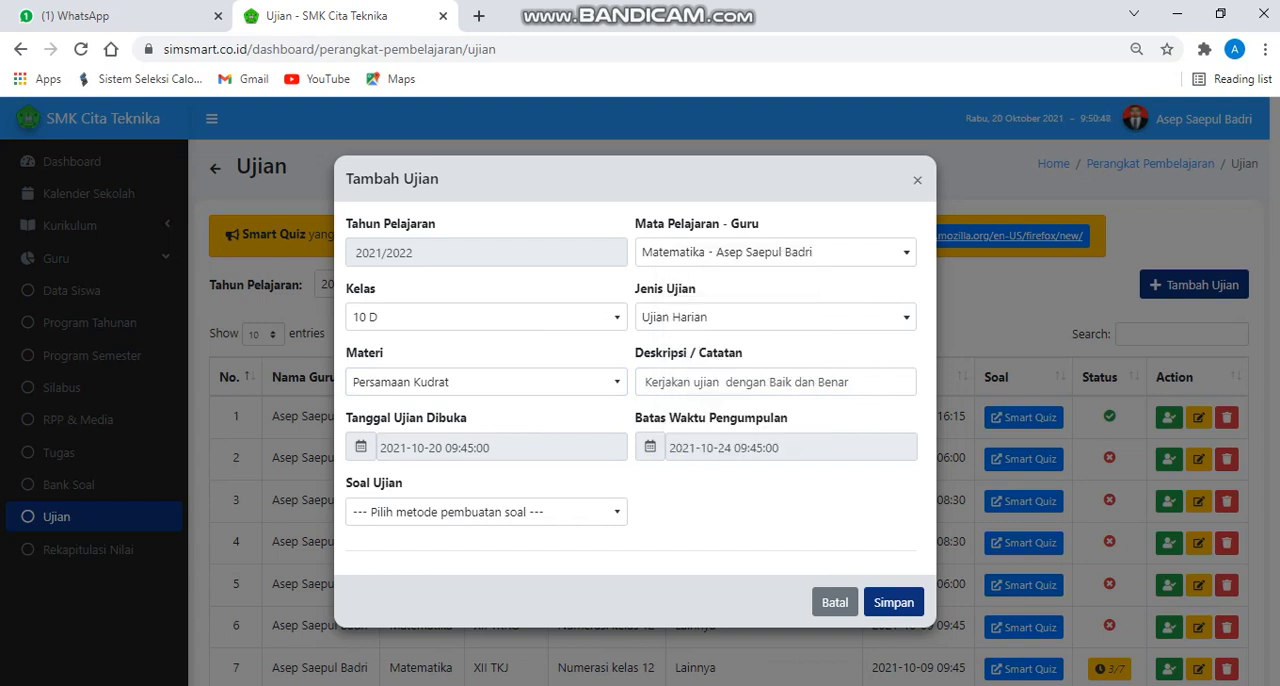
# Choose Quiz Maker as the question creation method and set the exam duration to 60 minutes
pyautogui.click(486, 512)
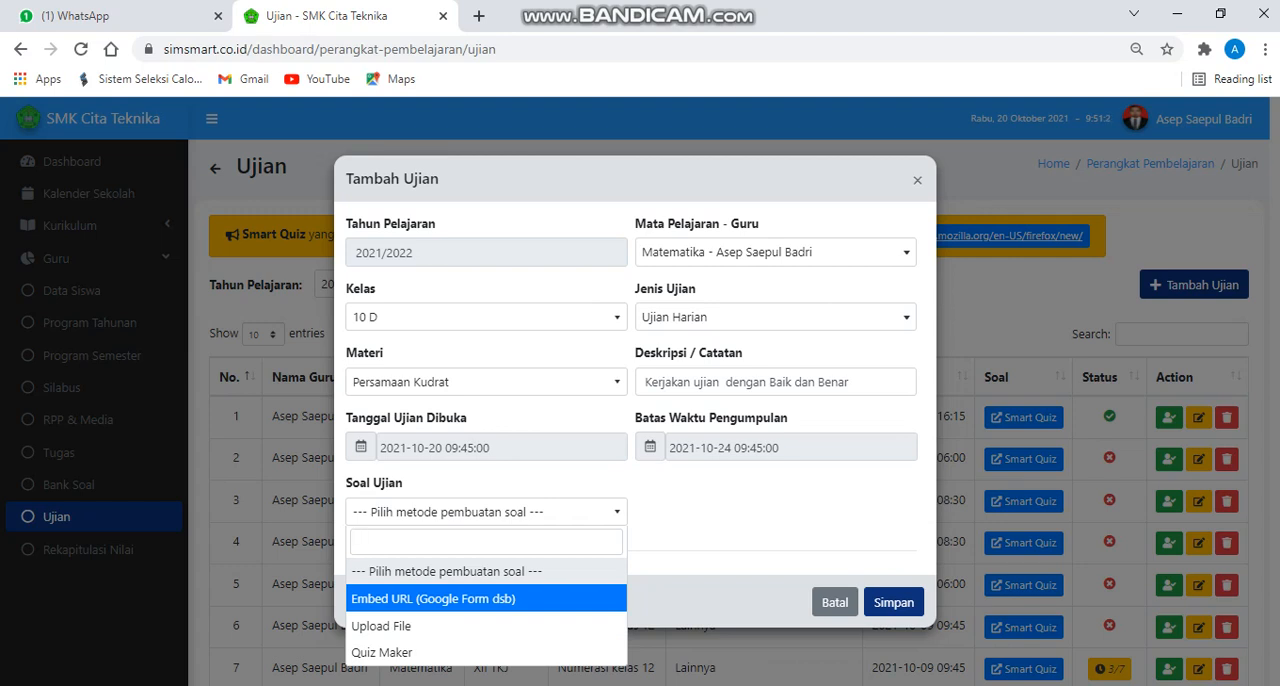
pyautogui.press('Down')
pyautogui.press('Up')
pyautogui.press('Down')
pyautogui.press('Down')
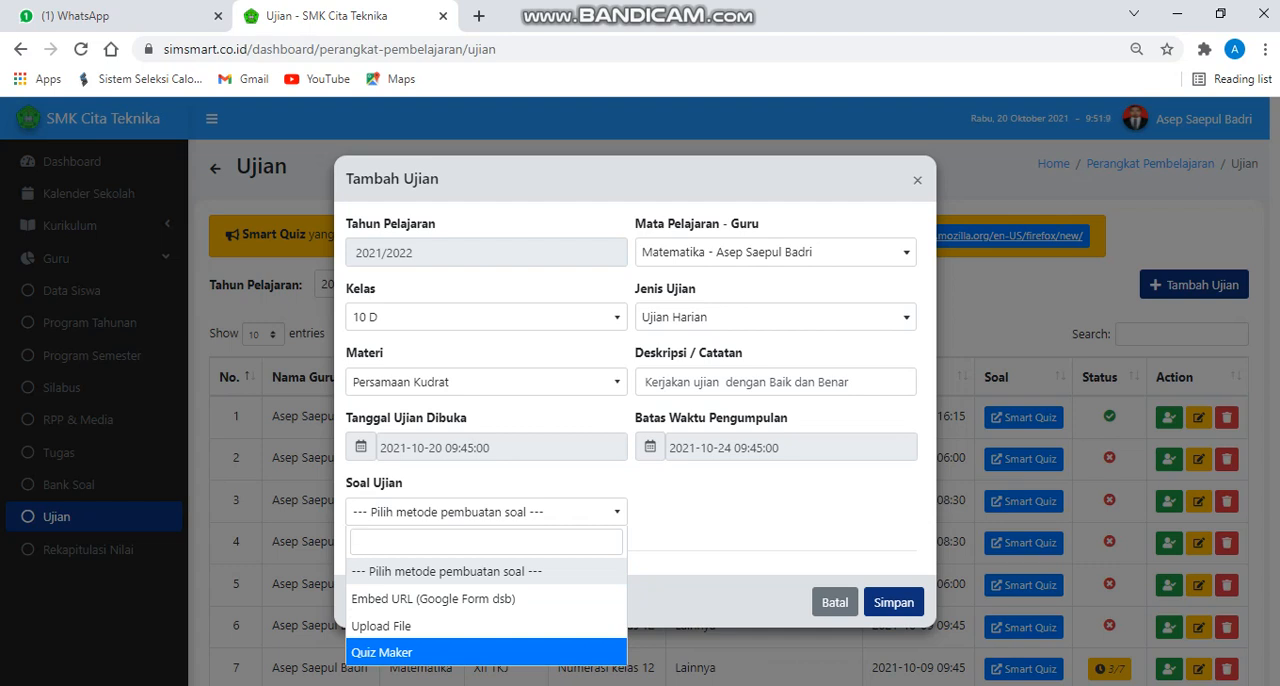
pyautogui.press('Up')
pyautogui.press('Up')
pyautogui.press('Up')
pyautogui.press('Down')
pyautogui.press('Down')
pyautogui.press('Down')
pyautogui.press('Return')
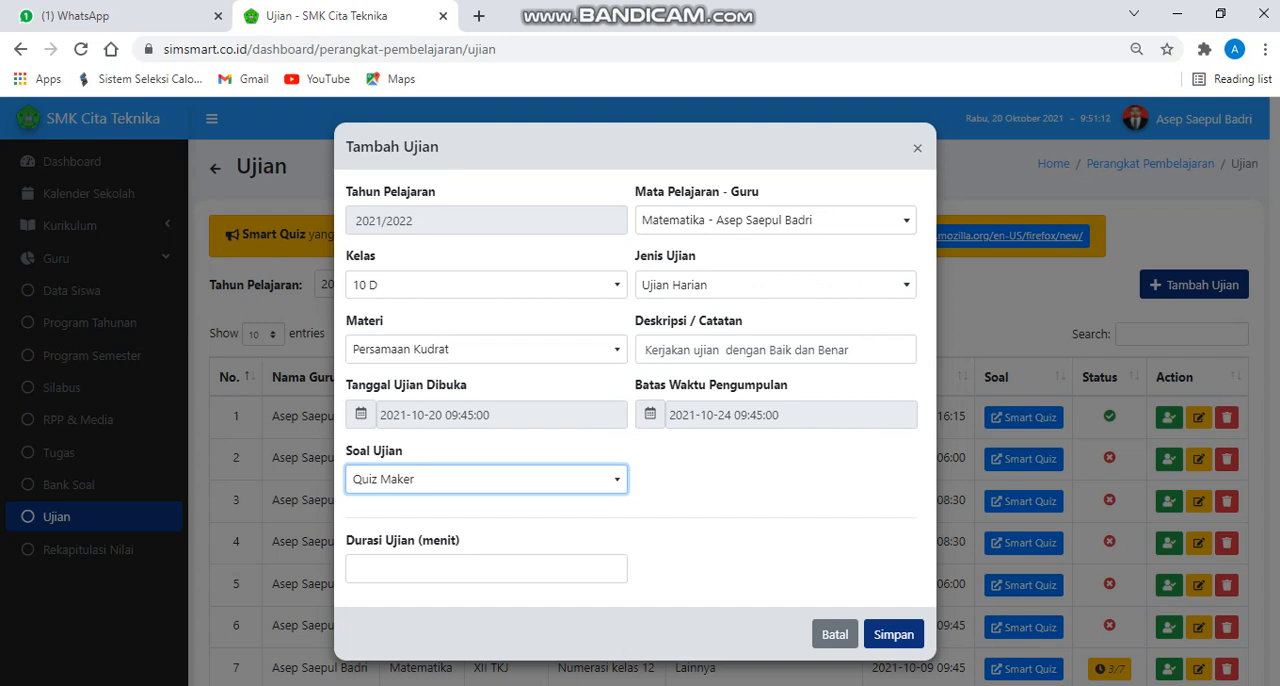
pyautogui.click(486, 569)
pyautogui.click(486, 609)
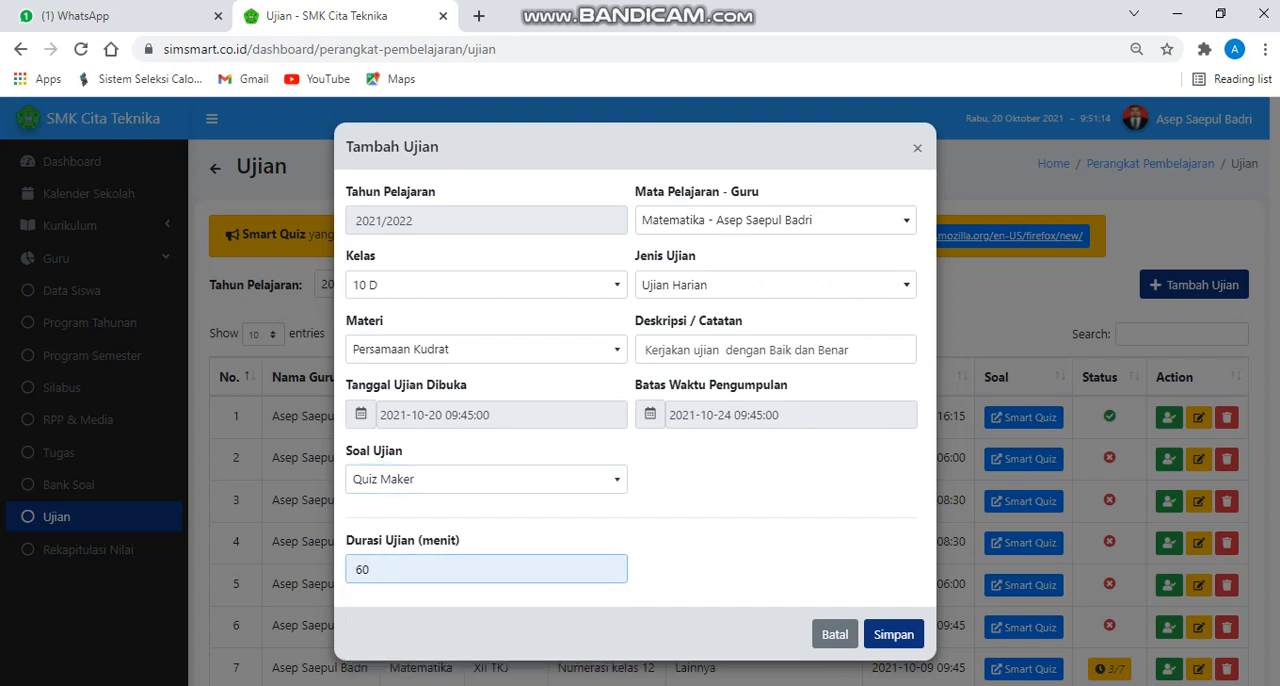
# Save the new class 10 D exam, open its Smart Quiz, and start importing questions from the question bank
pyautogui.click(895, 634)
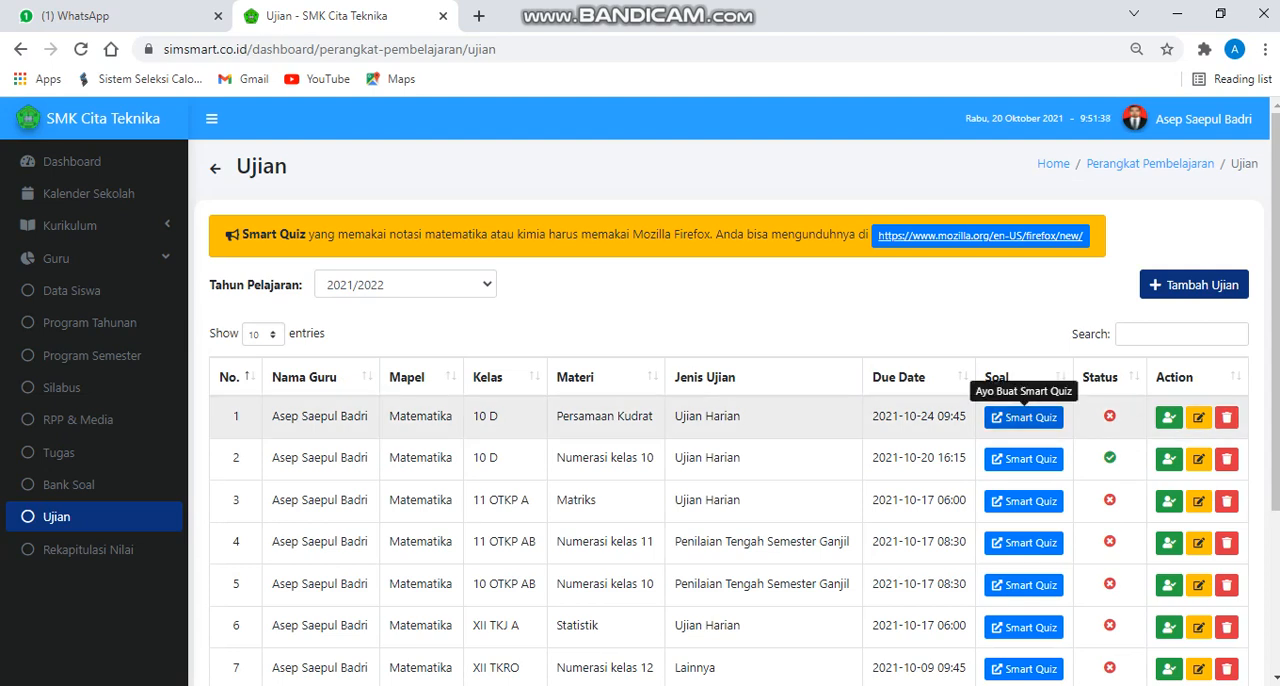
pyautogui.click(1024, 417)
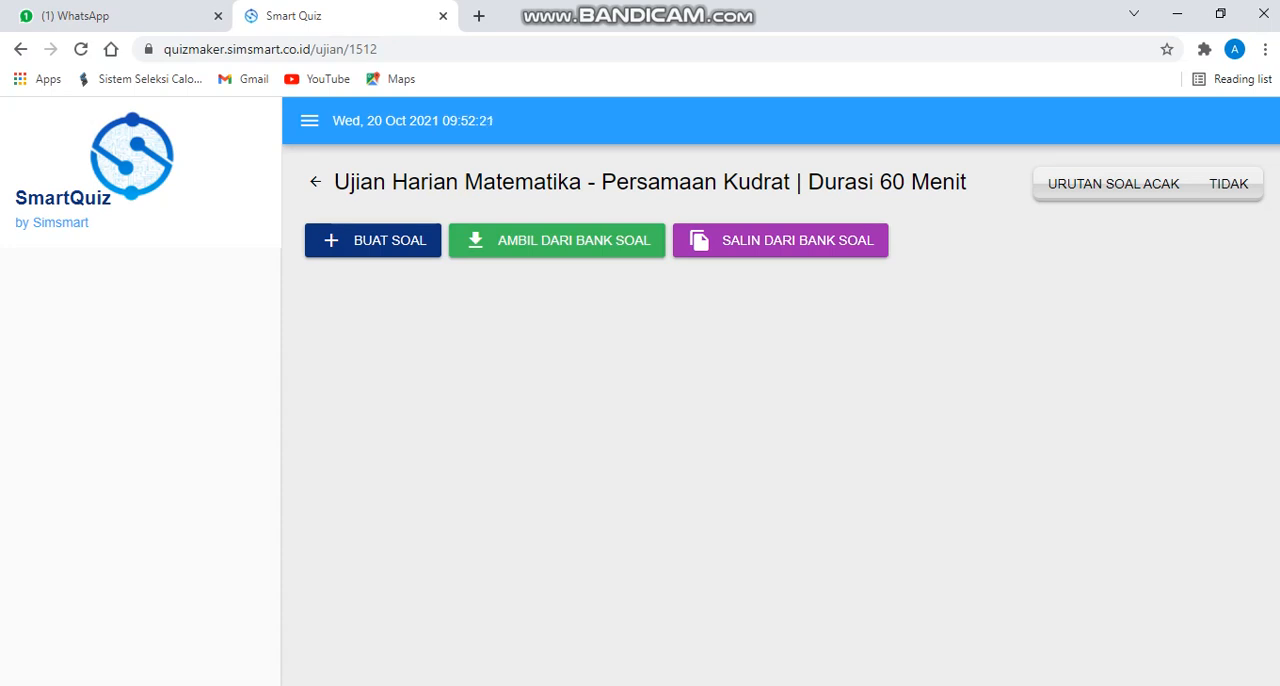
pyautogui.click(557, 241)
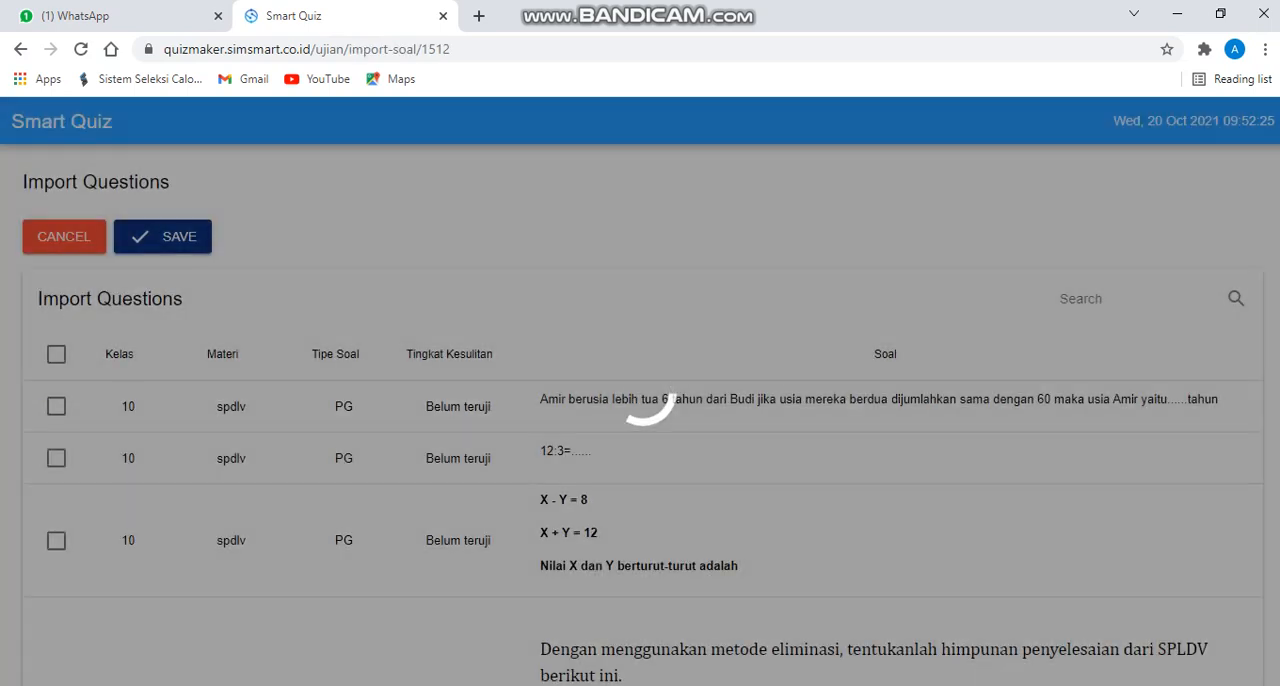
# Import the four class 10 spdlv questions and the class 11 numerasi question "24 + 12 = ..." into the exam
pyautogui.scroll(-1, 640, 415)
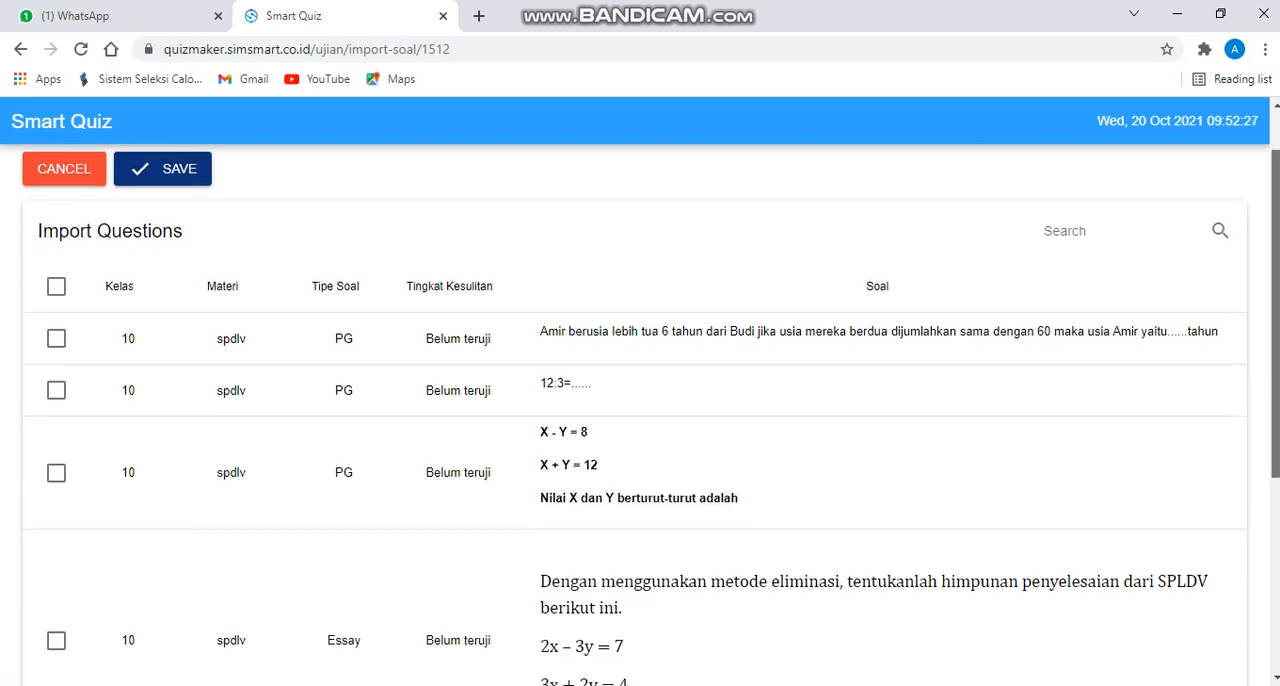
pyautogui.scroll(1, 640, 415)
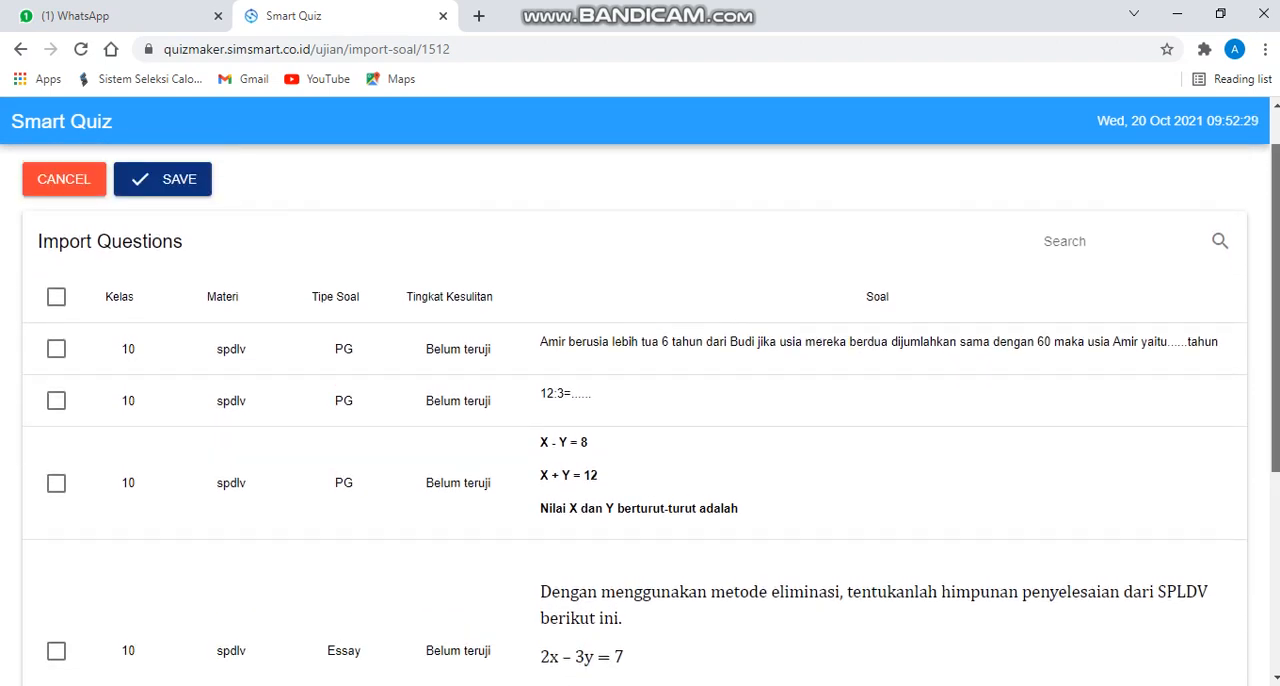
pyautogui.scroll(-1, 640, 415)
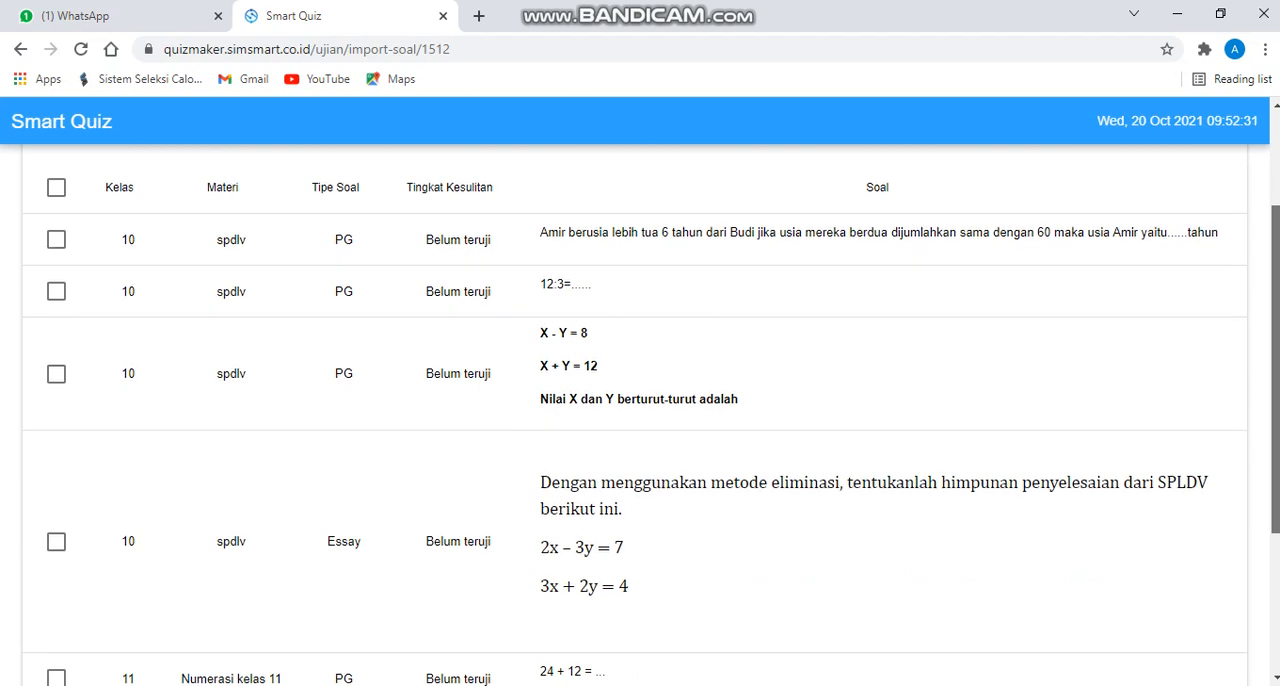
pyautogui.scroll(1, 56, 400)
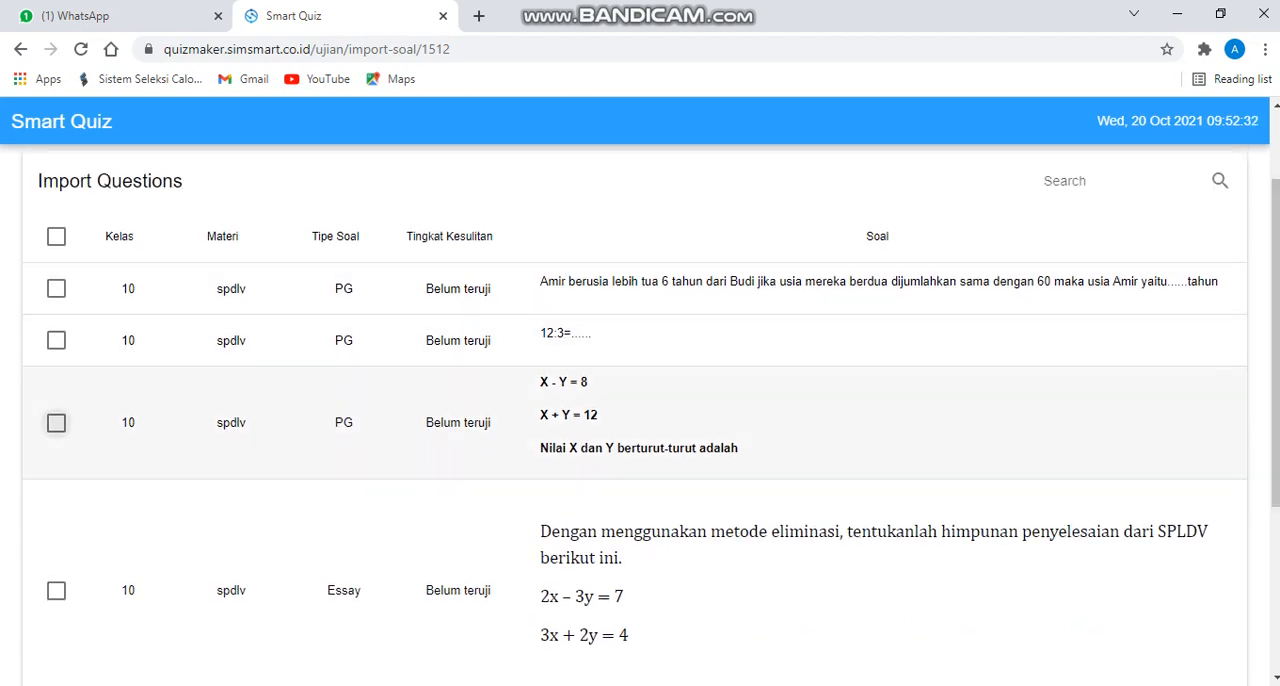
pyautogui.click(56, 422)
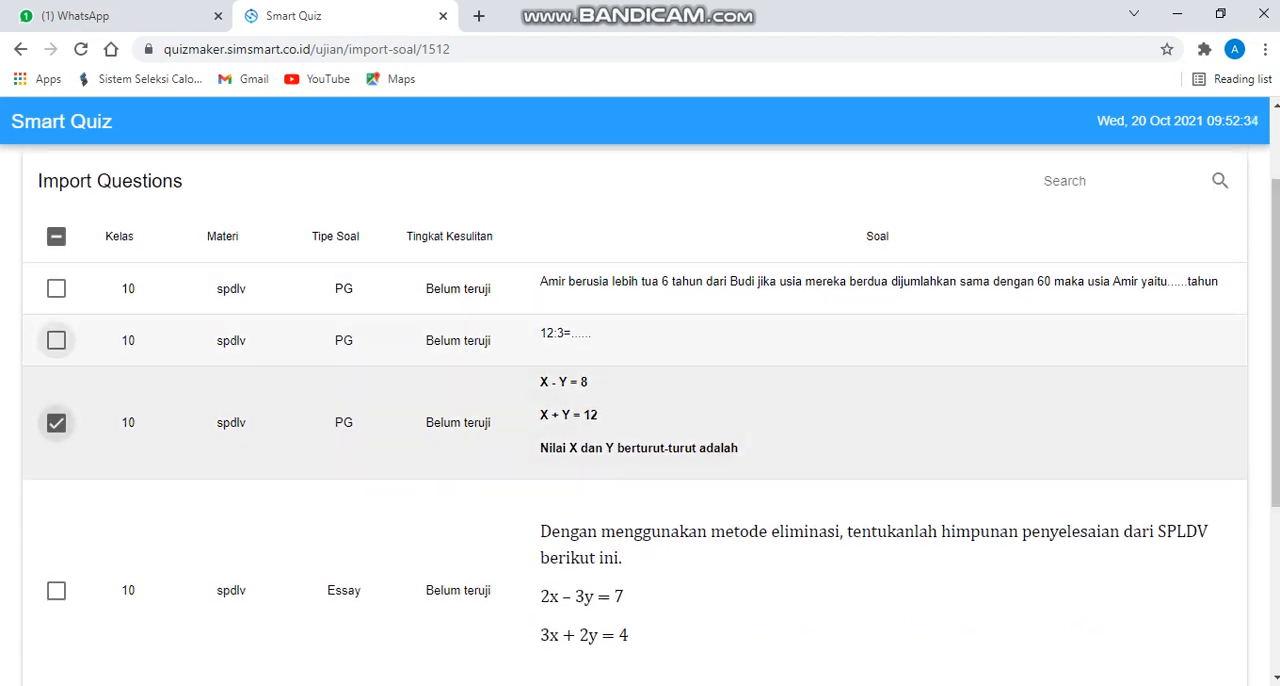
pyautogui.click(56, 340)
pyautogui.click(56, 288)
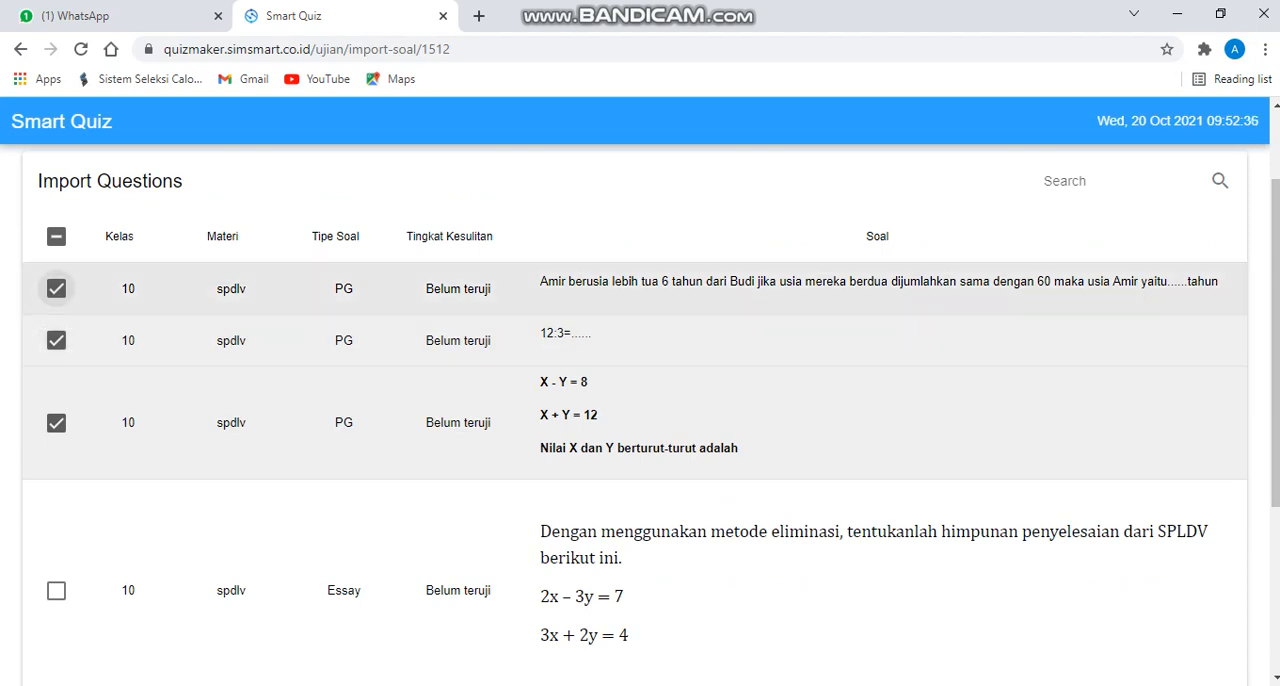
pyautogui.click(56, 590)
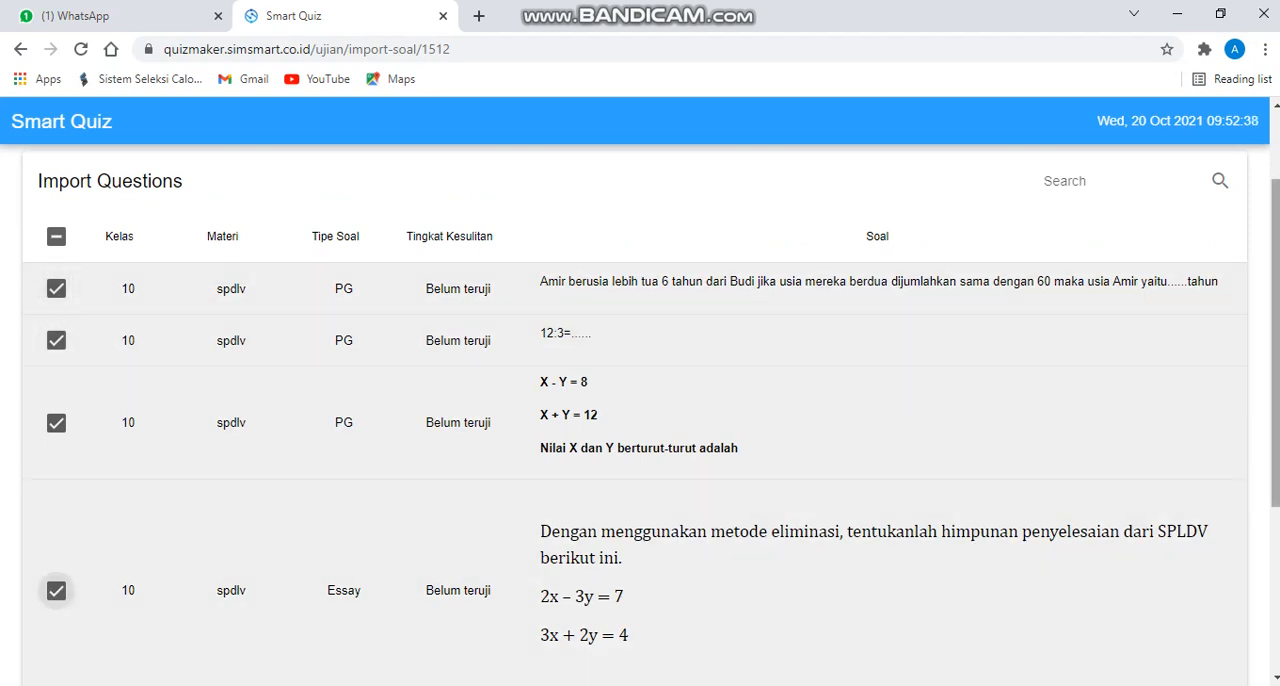
pyautogui.scroll(-3, 56, 590)
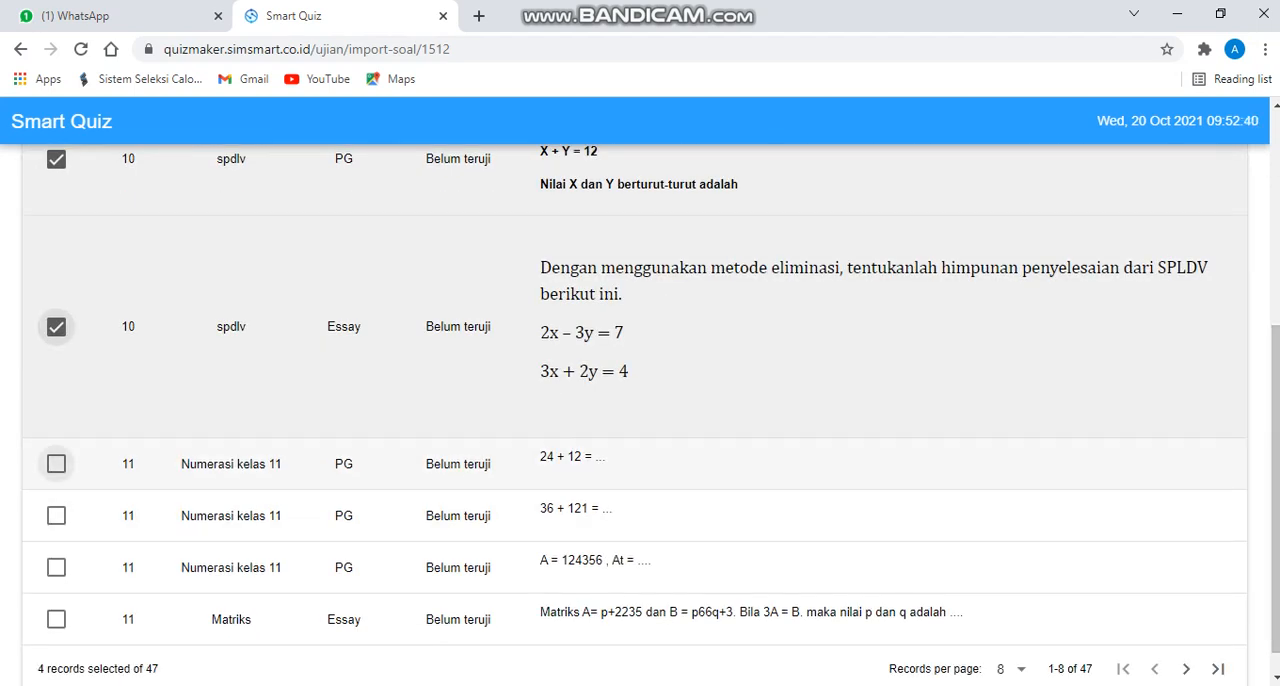
pyautogui.click(56, 463)
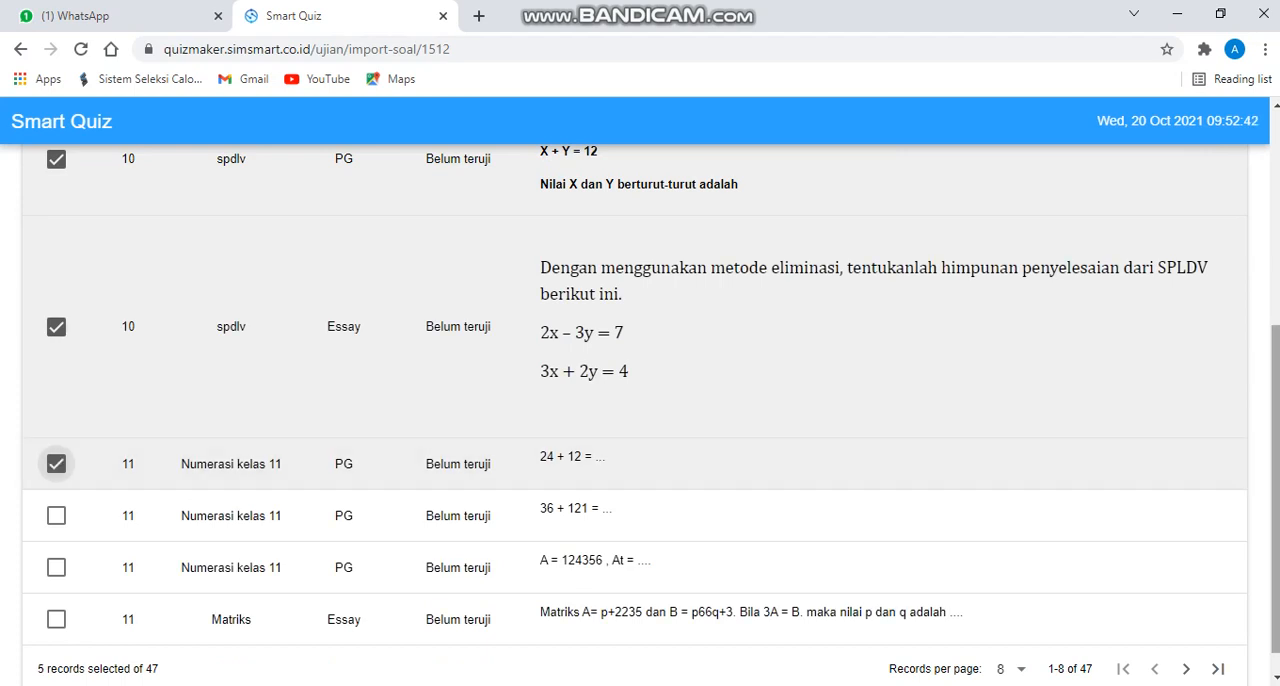
pyautogui.scroll(4, 56, 463)
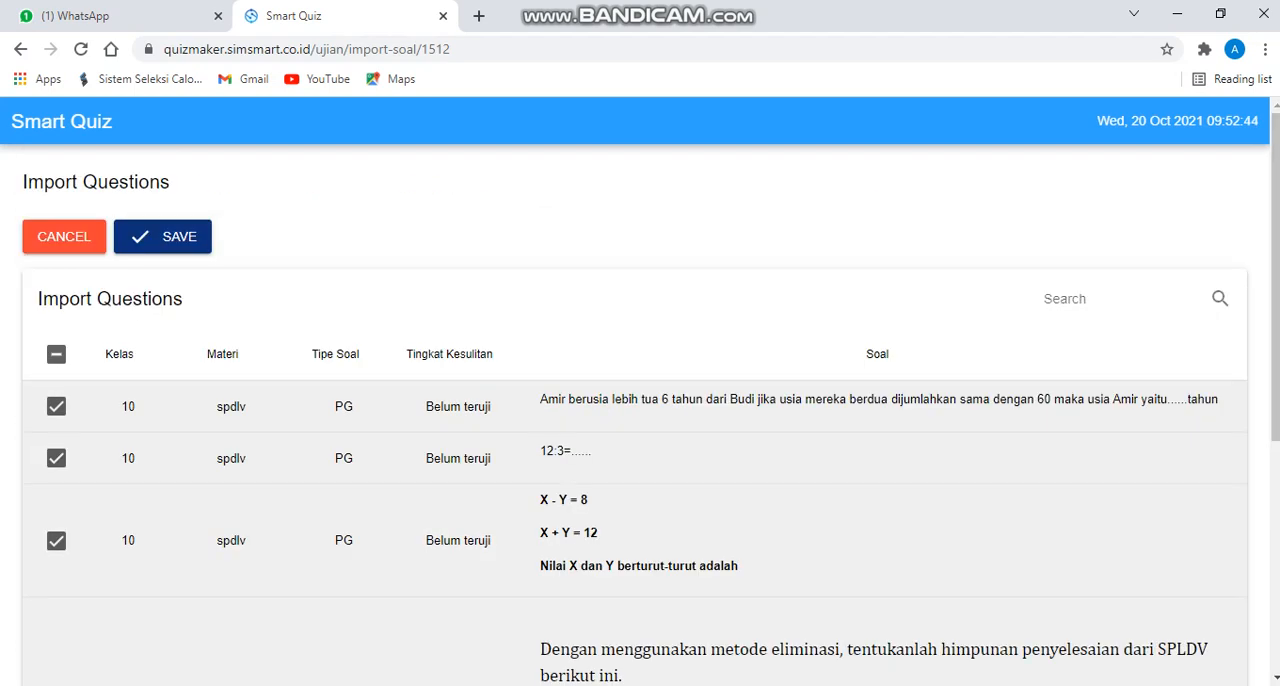
pyautogui.click(162, 236)
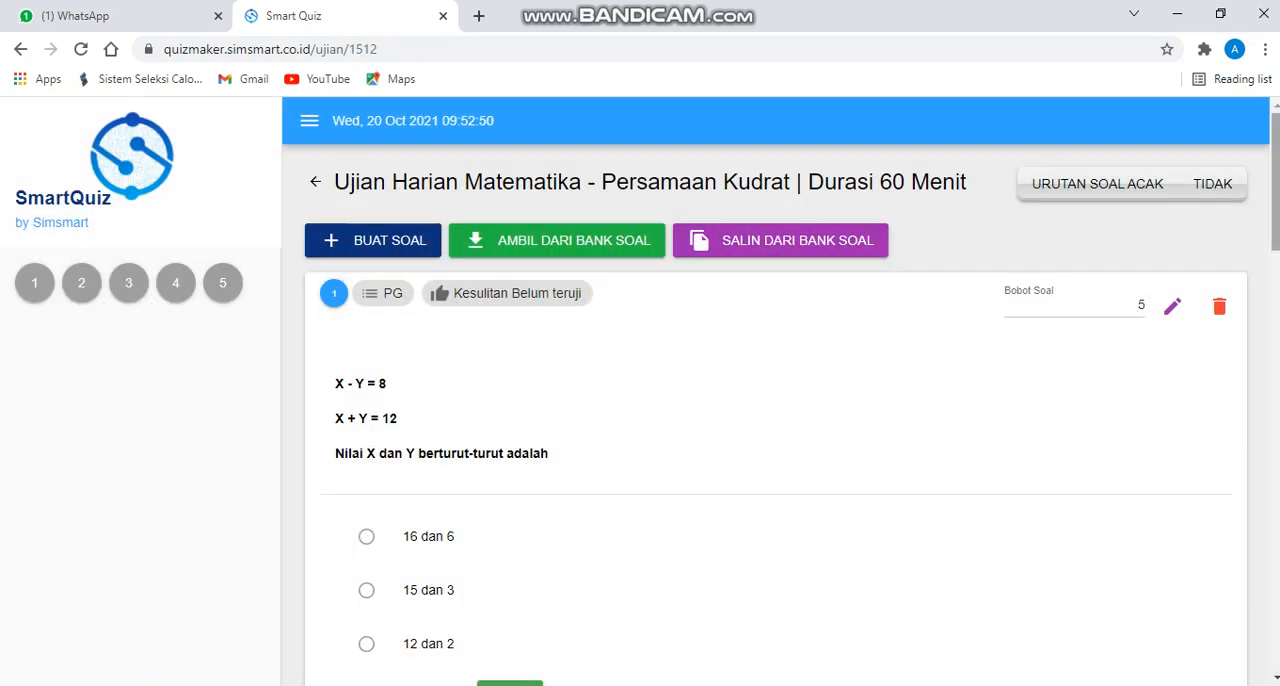
# Enable random question order (Urutan Soal Acak) for the exam
pyautogui.moveTo(1275, 182)
pyautogui.mouseDown()
pyautogui.moveTo(1275, 602)
pyautogui.moveTo(1275, 181)
pyautogui.mouseUp()
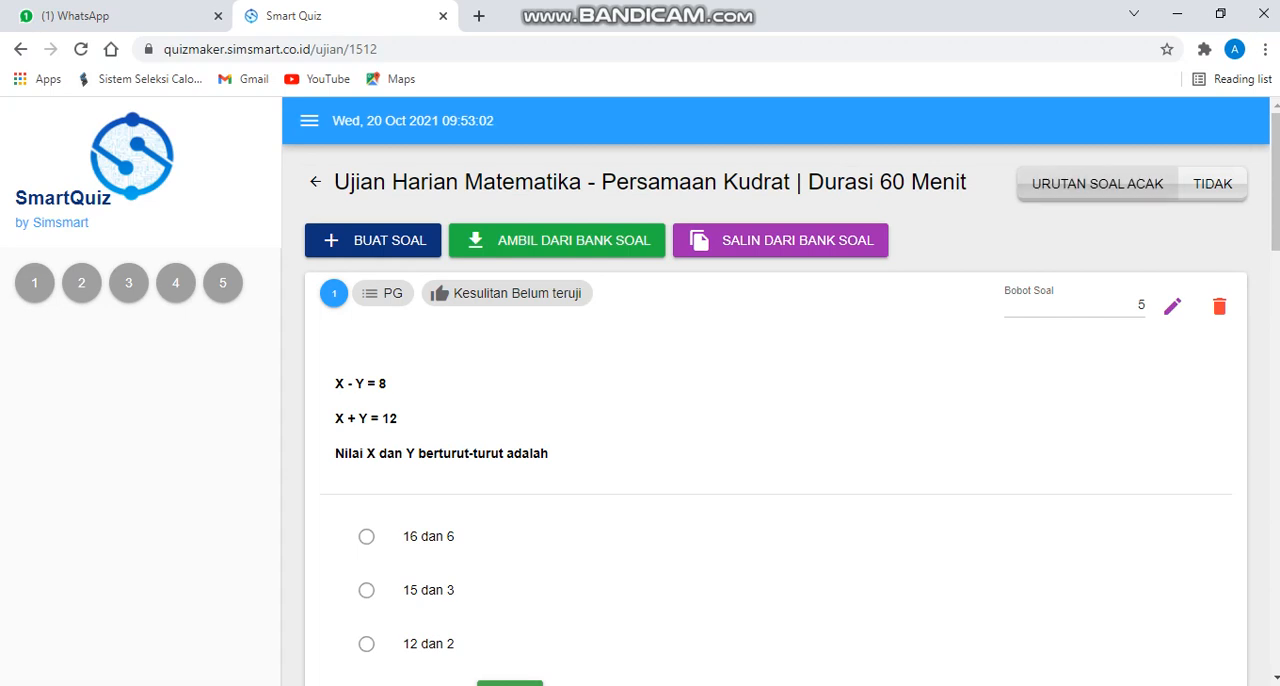
pyautogui.click(1097, 184)
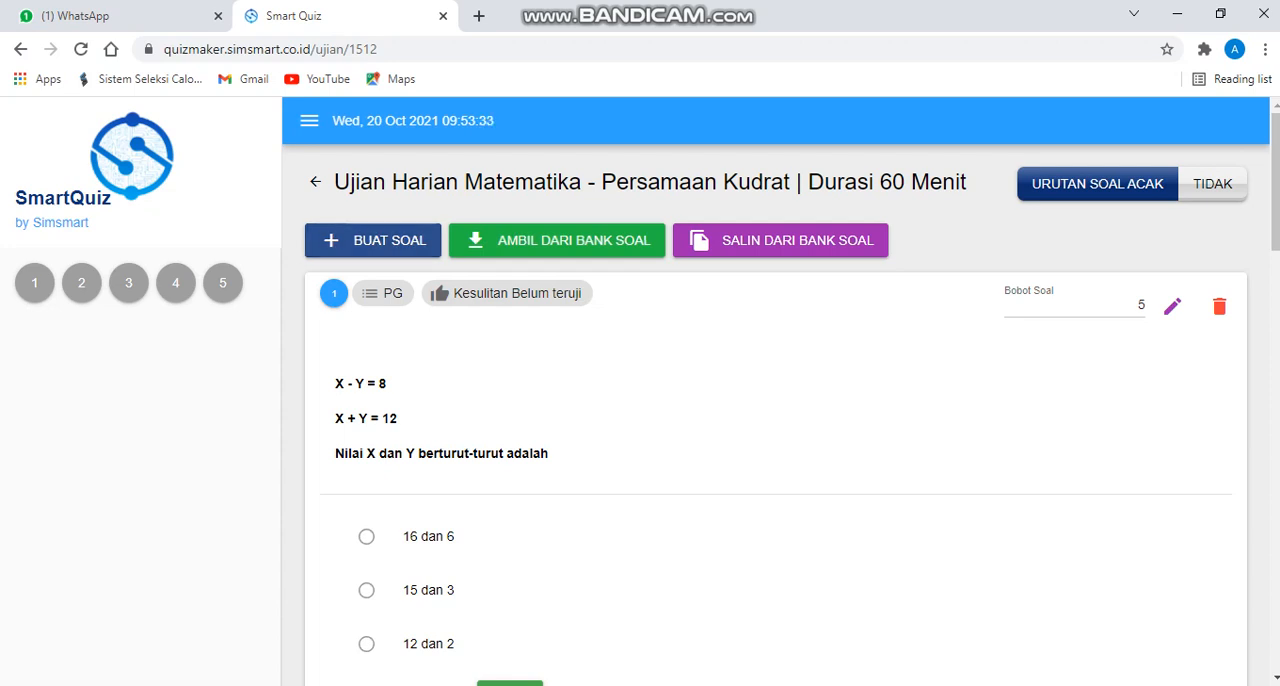
# Create a new question with difficulty Belum Teruji and type Pilihan Ganda
pyautogui.click(372, 240)
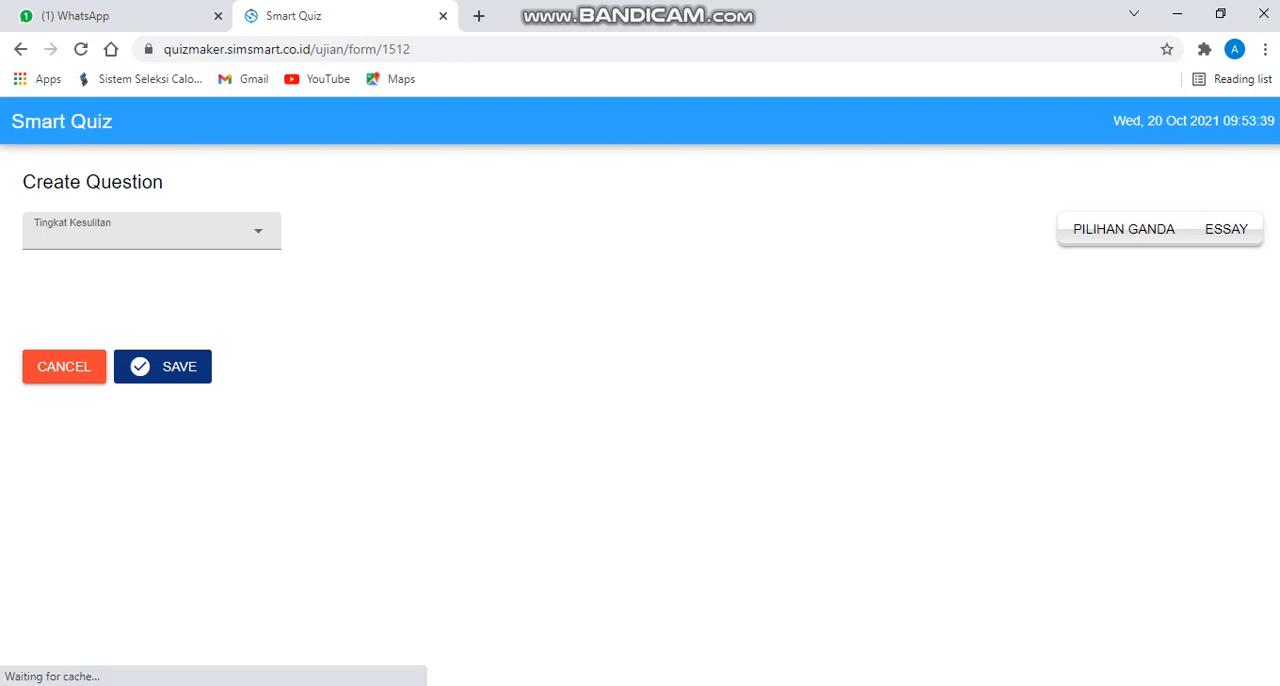
pyautogui.click(152, 231)
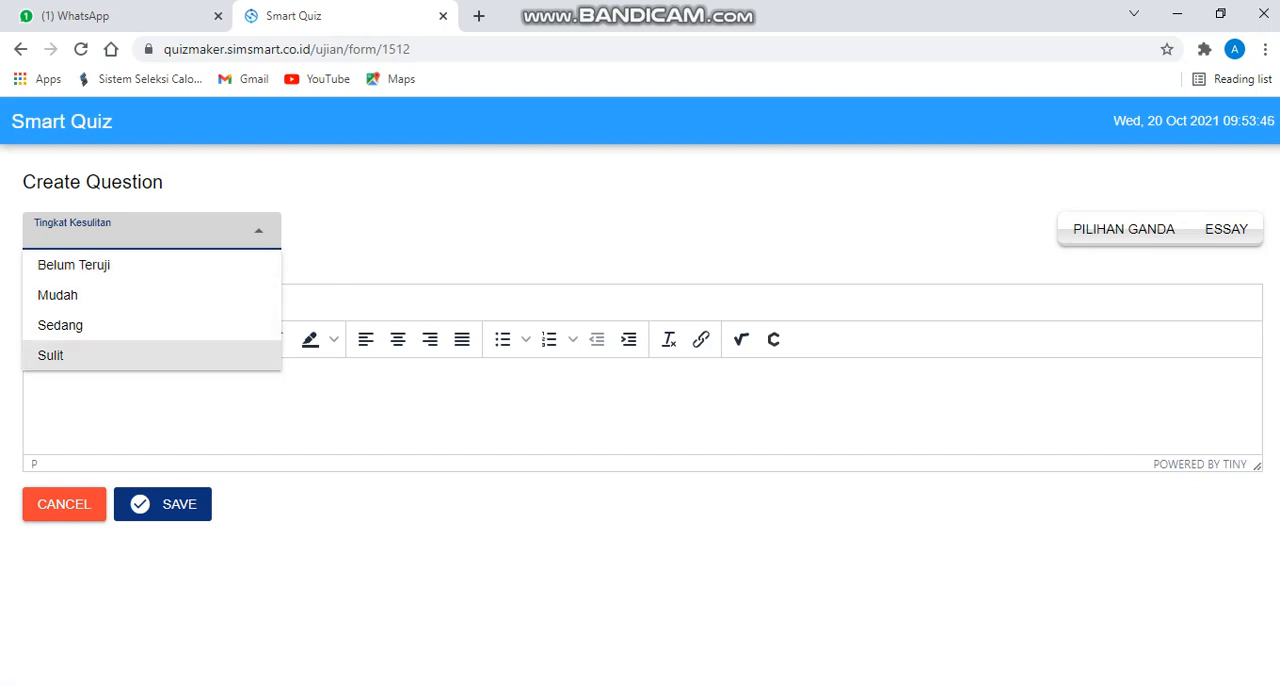
pyautogui.click(110, 265)
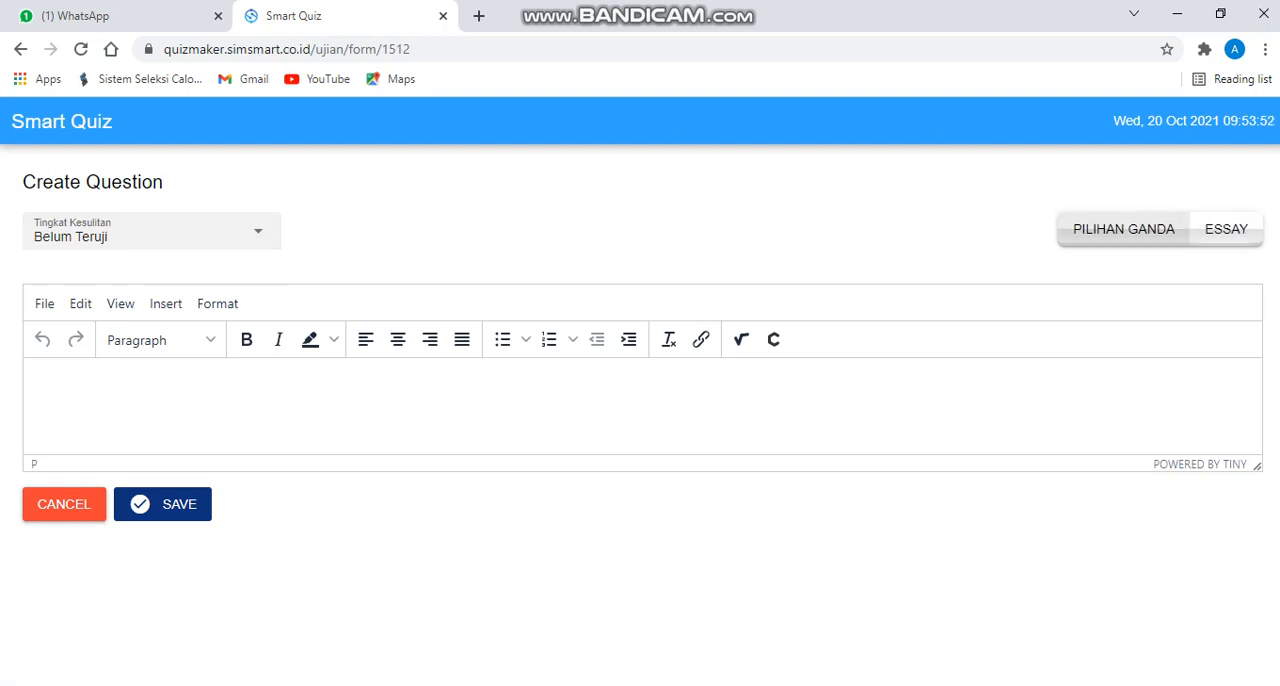
pyautogui.click(1123, 229)
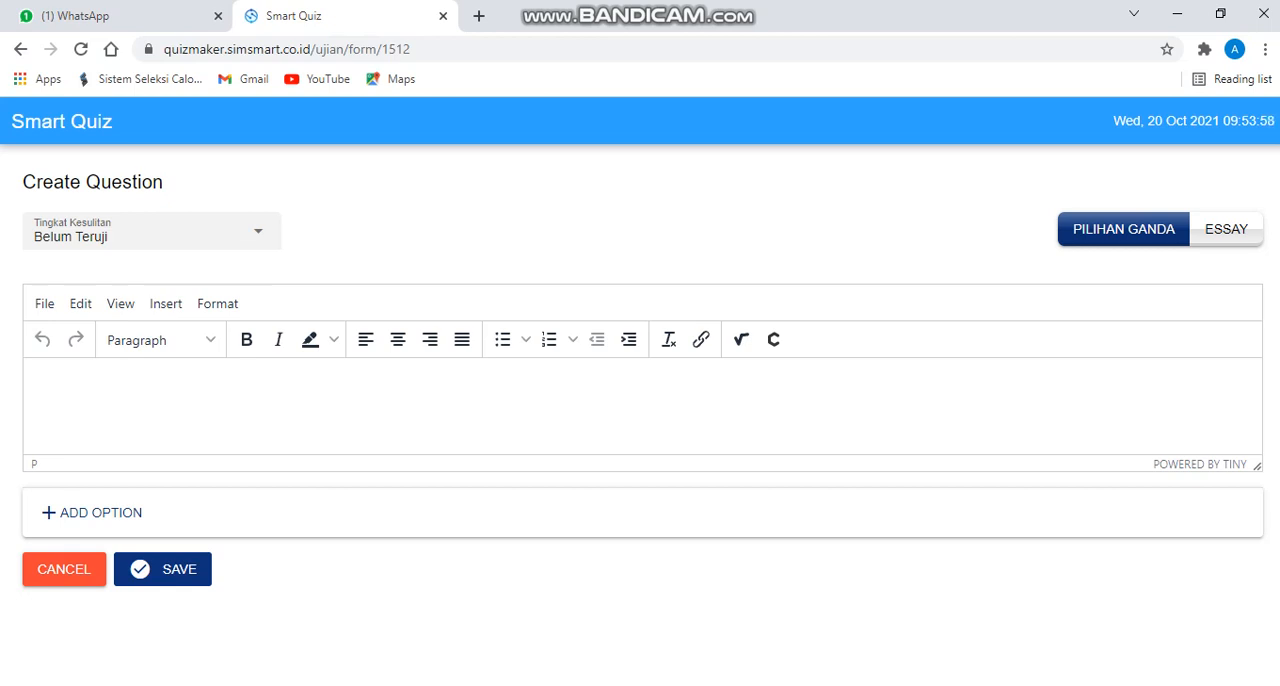
# Enter "100 : 5 =...." as the text of the multiple-choice question
pyautogui.write('100 : 5  == ...')
pyautogui.press('BackSpace')
pyautogui.press('BackSpace')
pyautogui.press('BackSpace')
pyautogui.moveTo(116, 384); pyautogui.dragTo(104, 384)
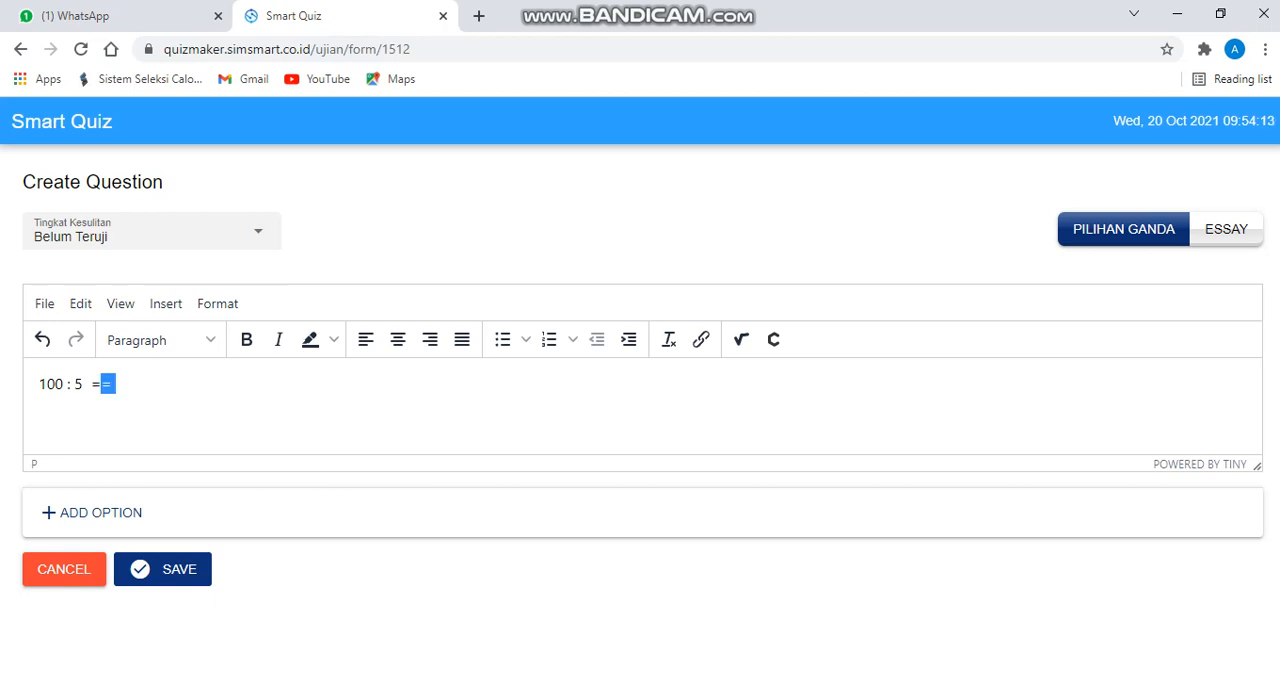
pyautogui.press('BackSpace')
pyautogui.write('....')
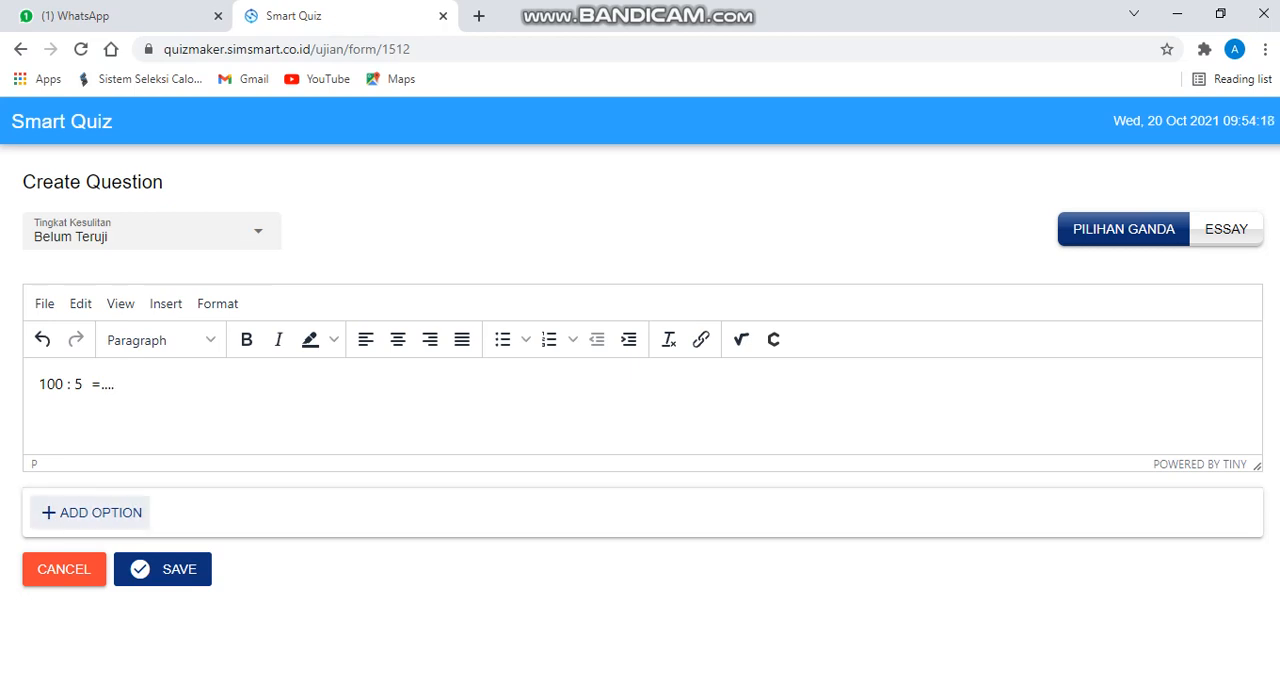
# Add two answer options to the question, with 10 as Option 1 and 20 as Option 2
pyautogui.click(92, 512)
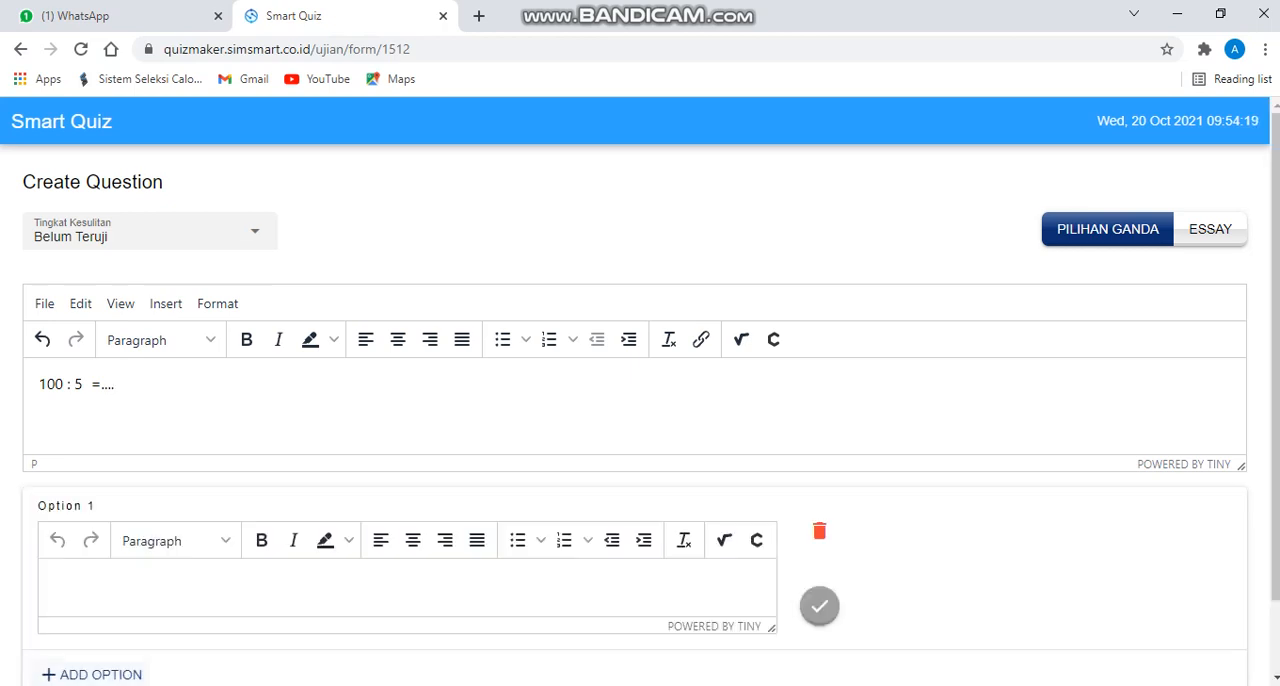
pyautogui.scroll(-1, 650, 400)
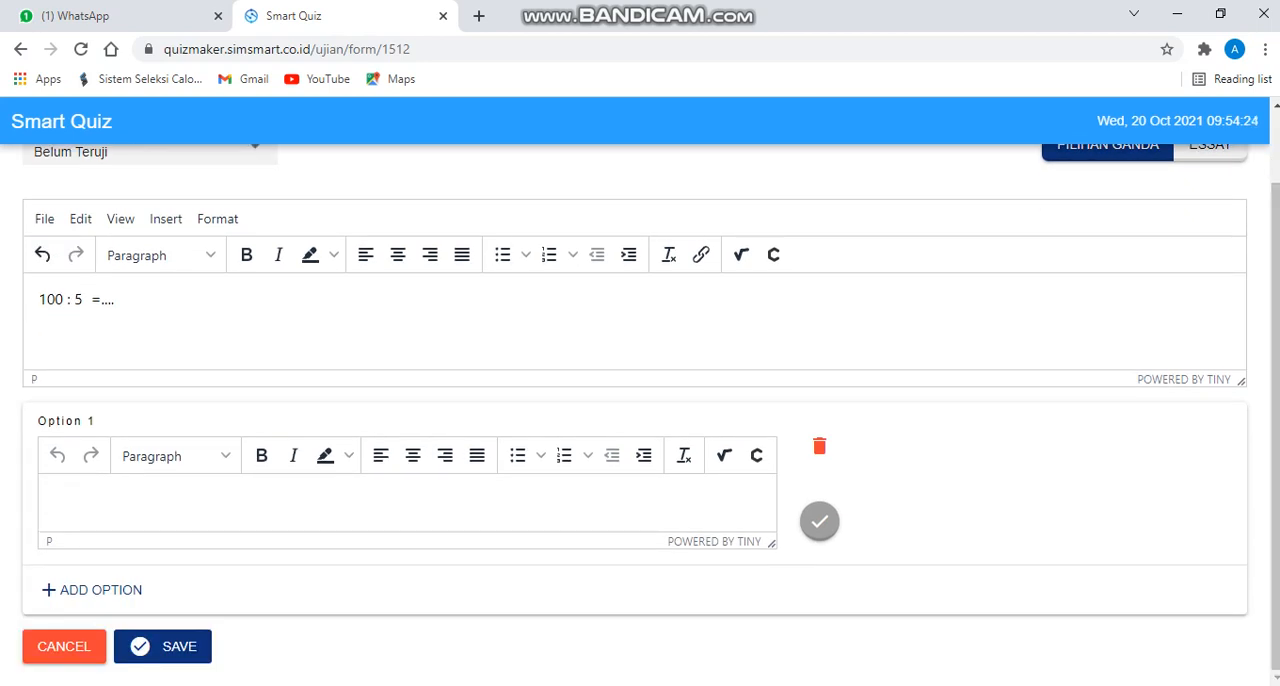
pyautogui.click(55, 499)
pyautogui.write('10')
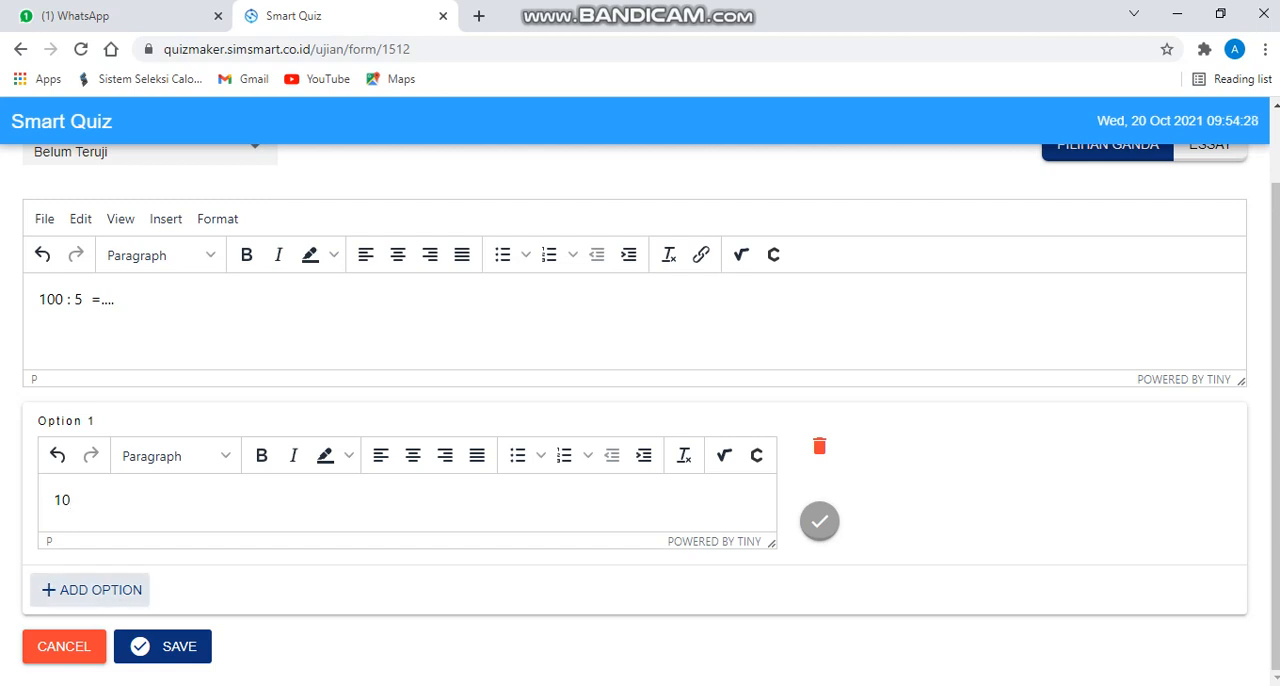
pyautogui.click(90, 589)
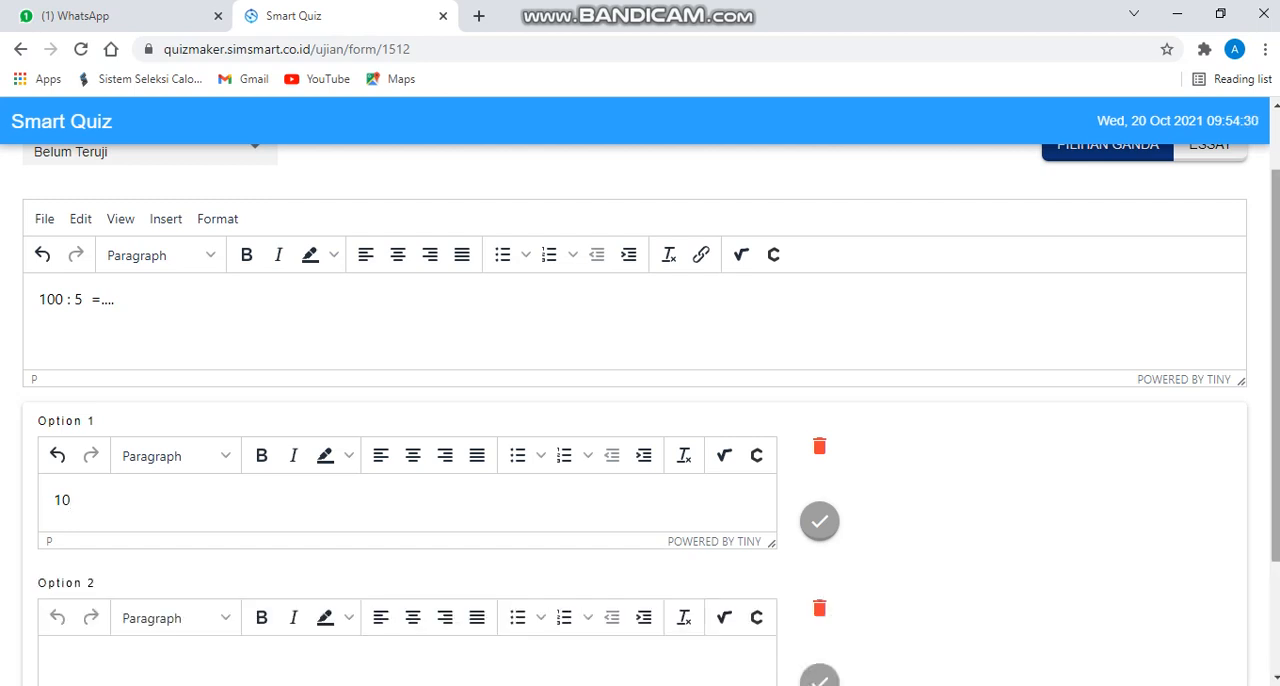
pyautogui.moveTo(1275, 366); pyautogui.dragTo(1275, 449)
pyautogui.click(54, 536)
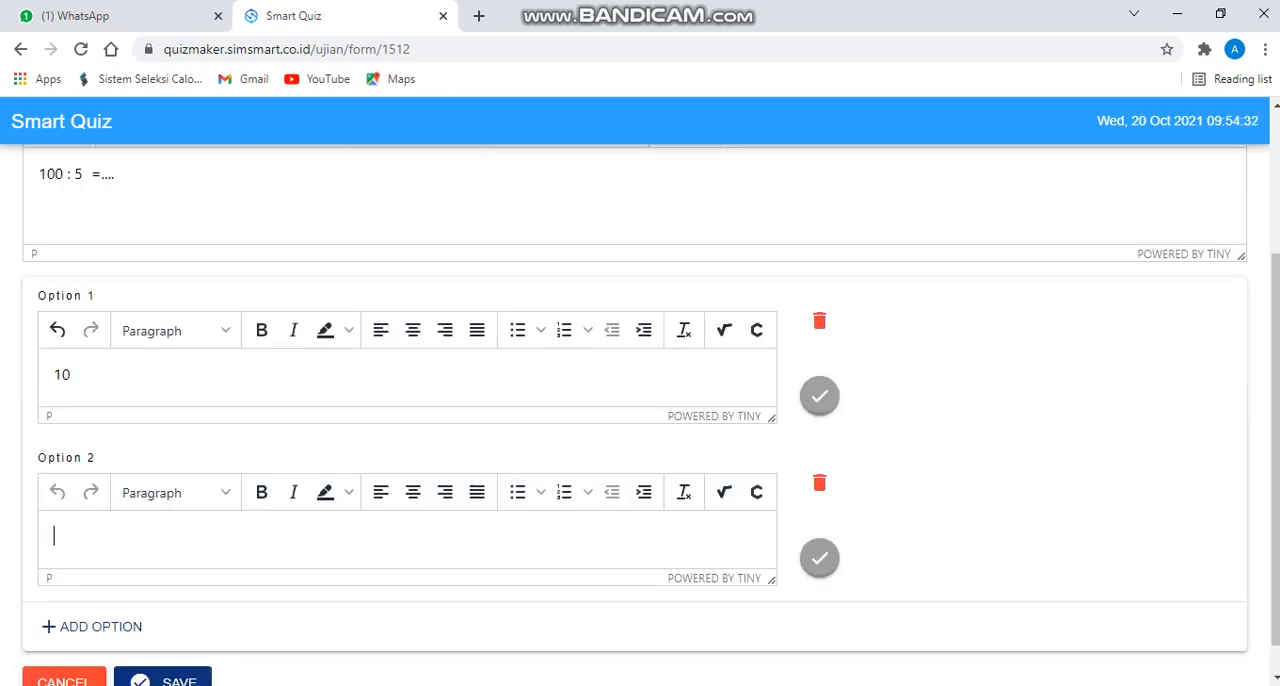
pyautogui.write('20')
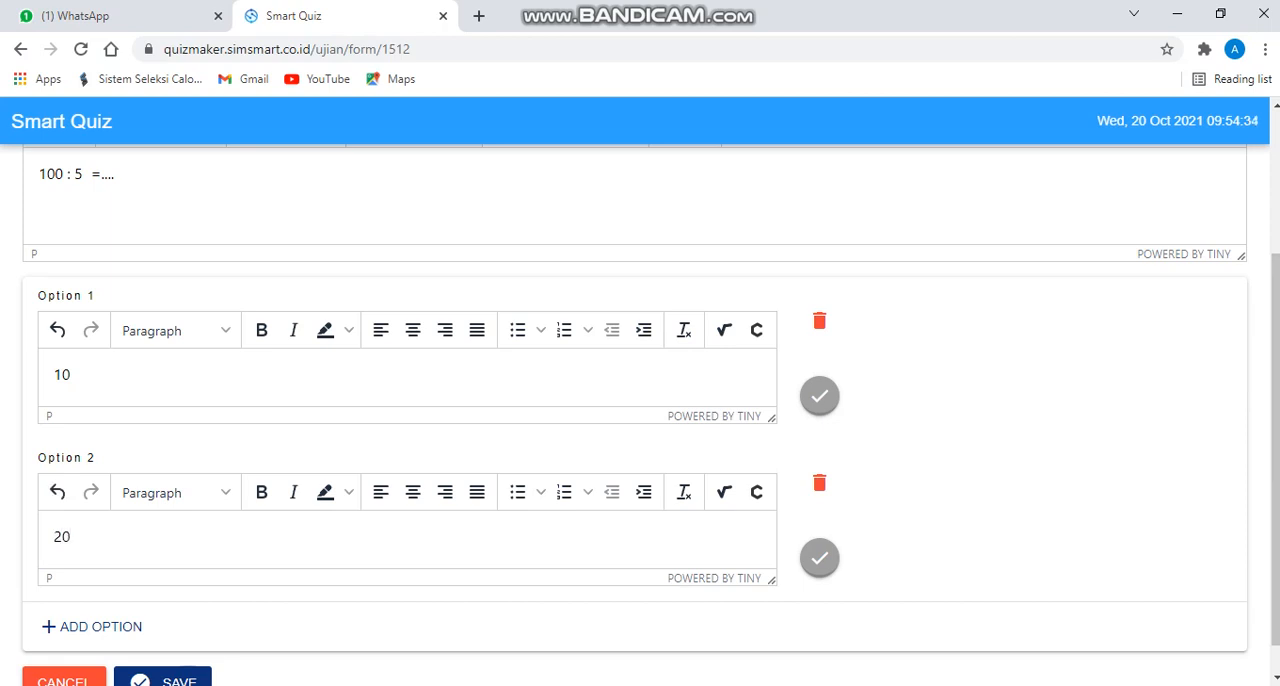